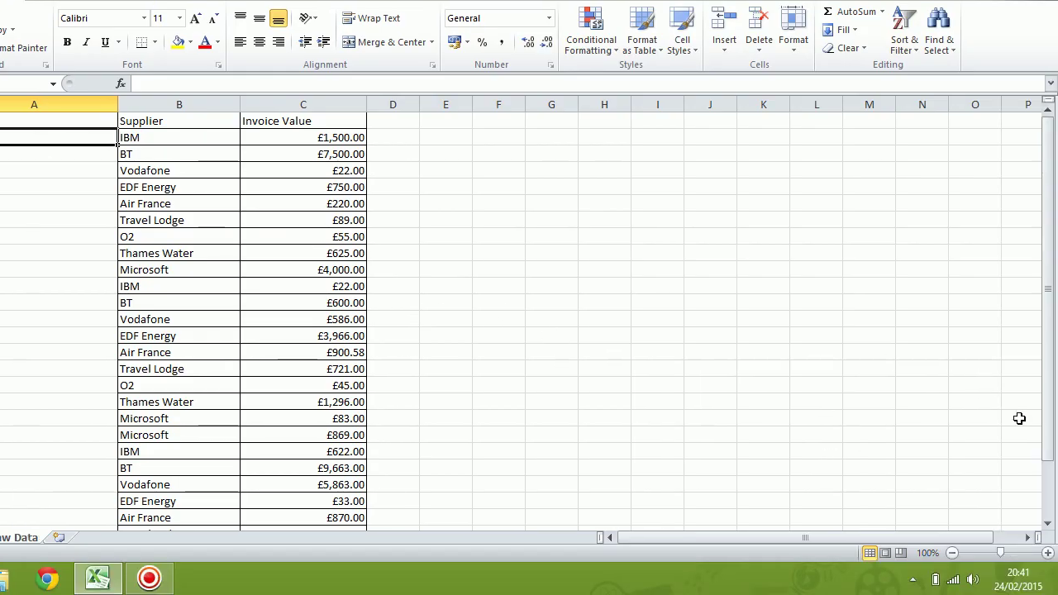
- Browse the invoice data on Raw Data, then select all of column B (Supplier)
{"action": "mouse_move", "coordinate": [1047, 453]}
{"action": "left_mouse_down"}
{"action": "mouse_move", "coordinate": [1053, 502]}
{"action": "mouse_move", "coordinate": [1051, 471]}
{"action": "left_mouse_up"}
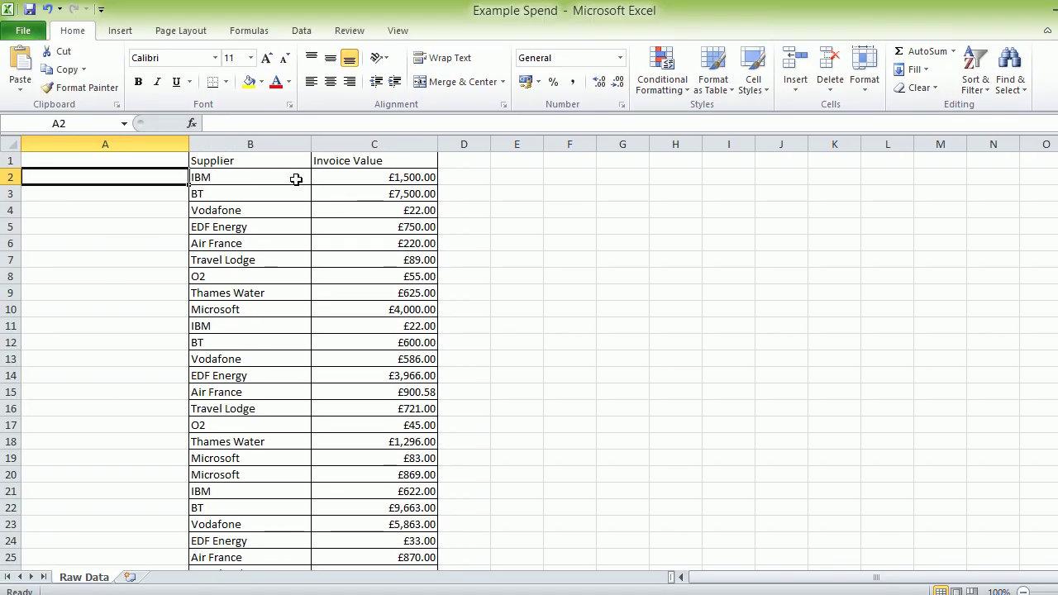
{"action": "left_click", "coordinate": [289, 172]}
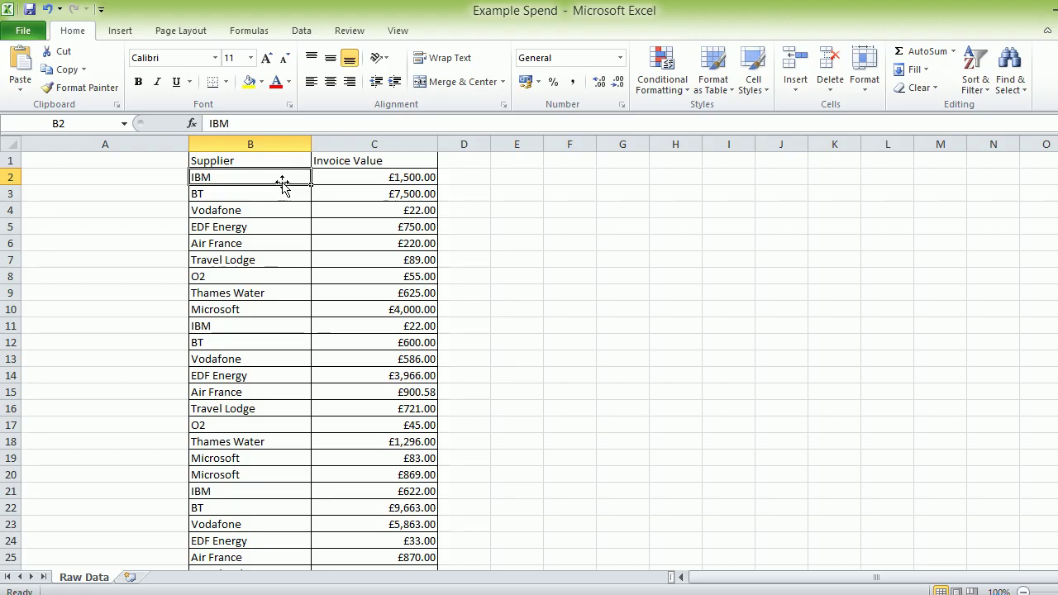
{"action": "left_click", "coordinate": [423, 176]}
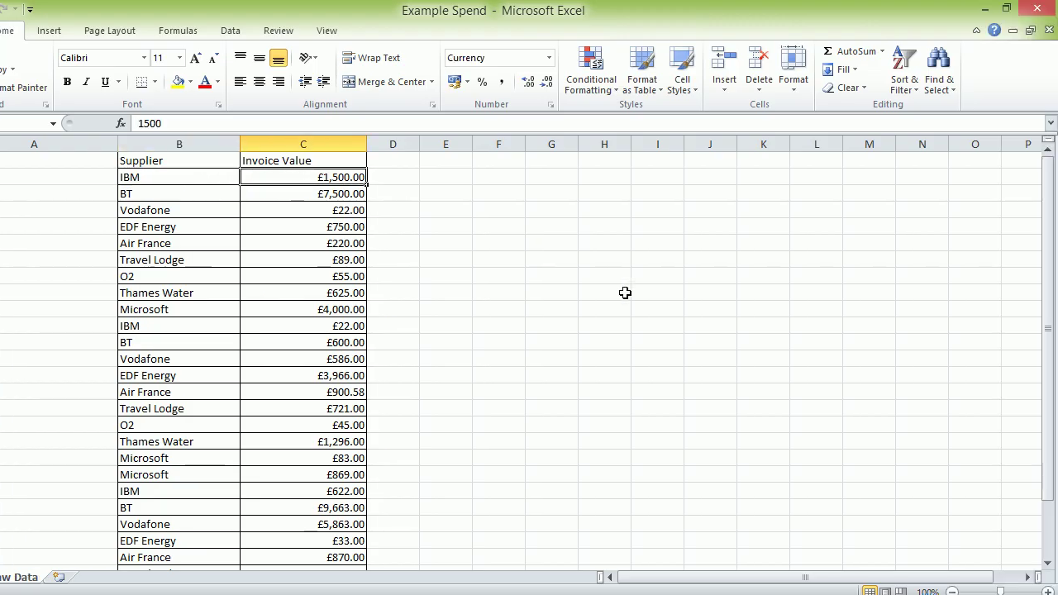
{"action": "scroll", "coordinate": [1046, 526], "scroll_direction": "down", "scroll_amount": 3}
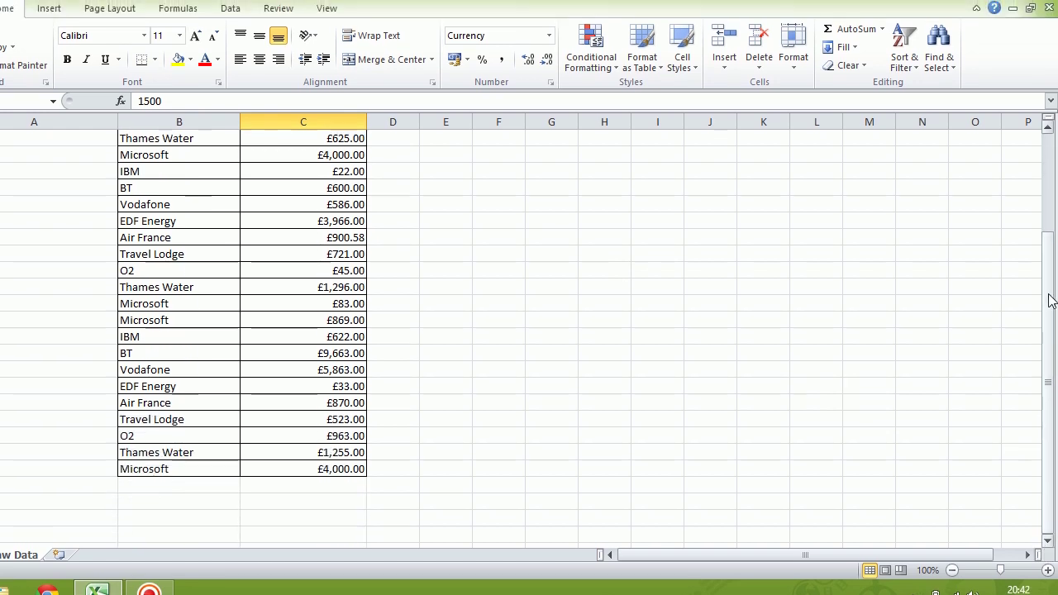
{"action": "left_click_drag", "start_coordinate": [1048, 300], "coordinate": [1051, 190]}
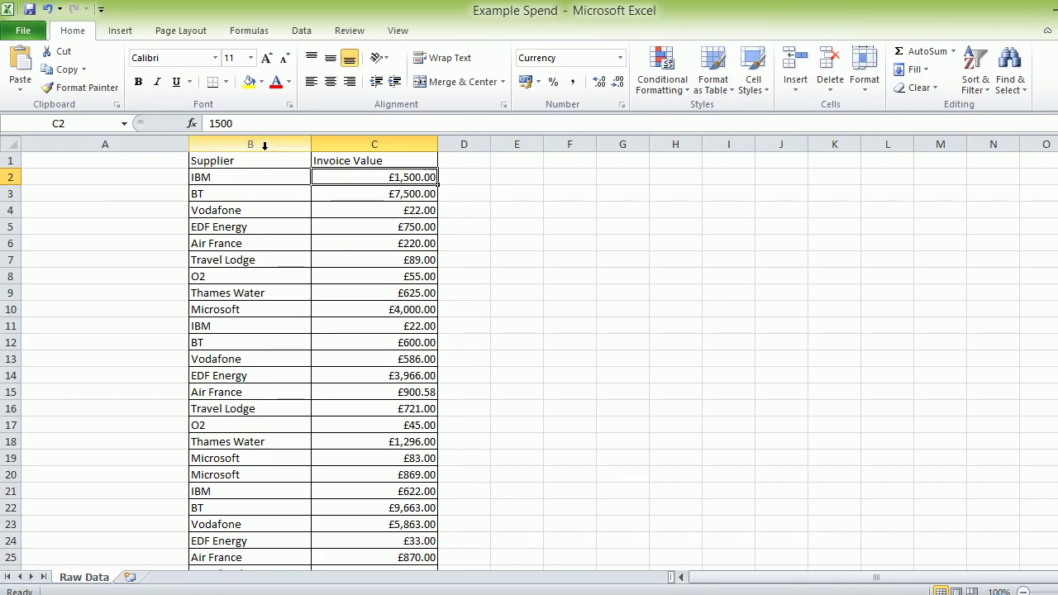
{"action": "left_click", "coordinate": [264, 146]}
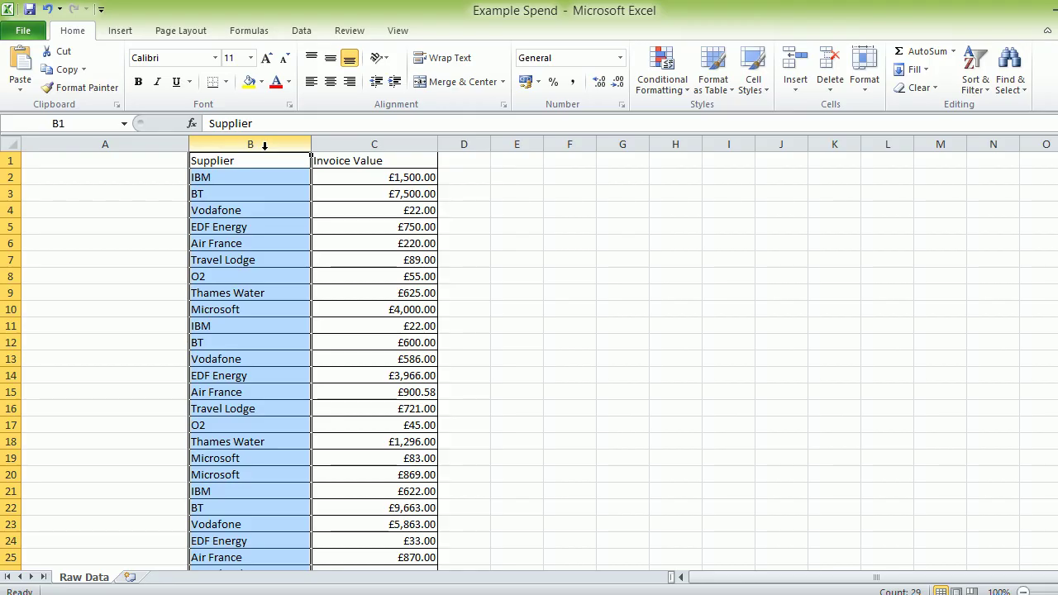
- Copy the Supplier column and paste it into column C of a new worksheet
{"action": "right_click", "coordinate": [264, 145]}
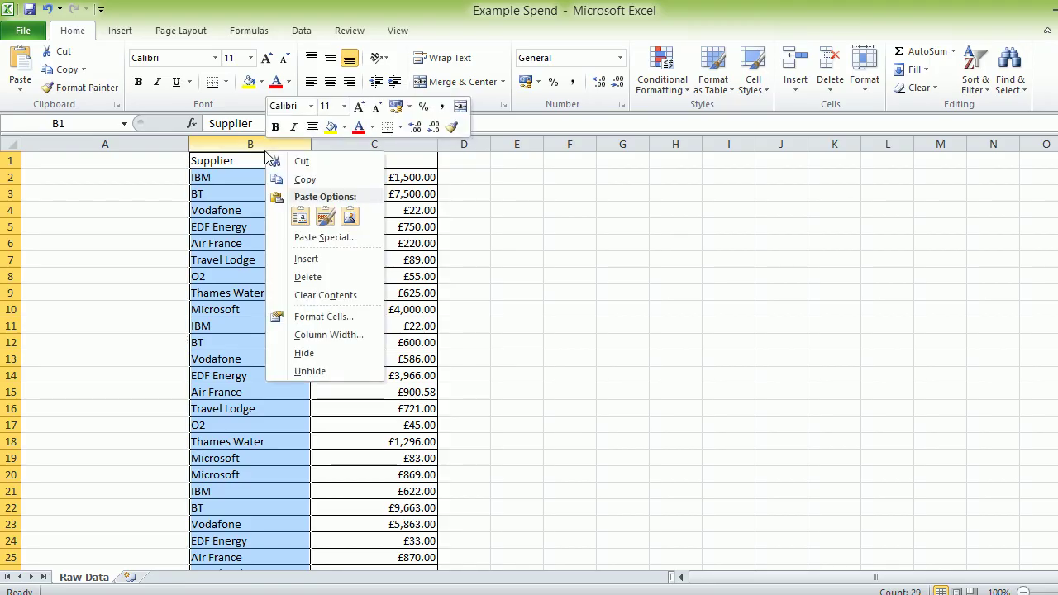
{"action": "left_click", "coordinate": [281, 178]}
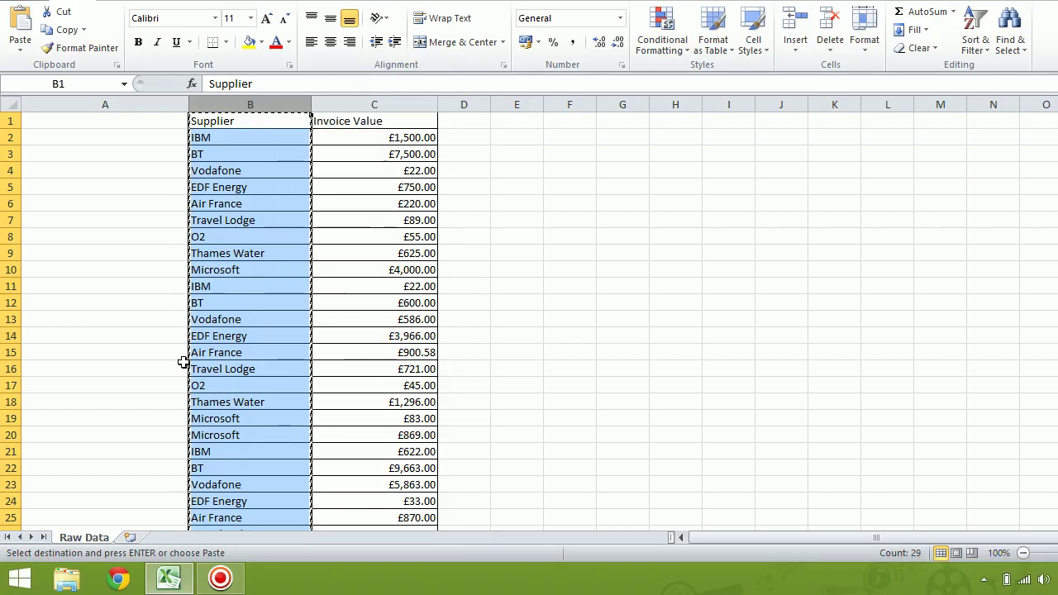
{"action": "left_click", "coordinate": [131, 537]}
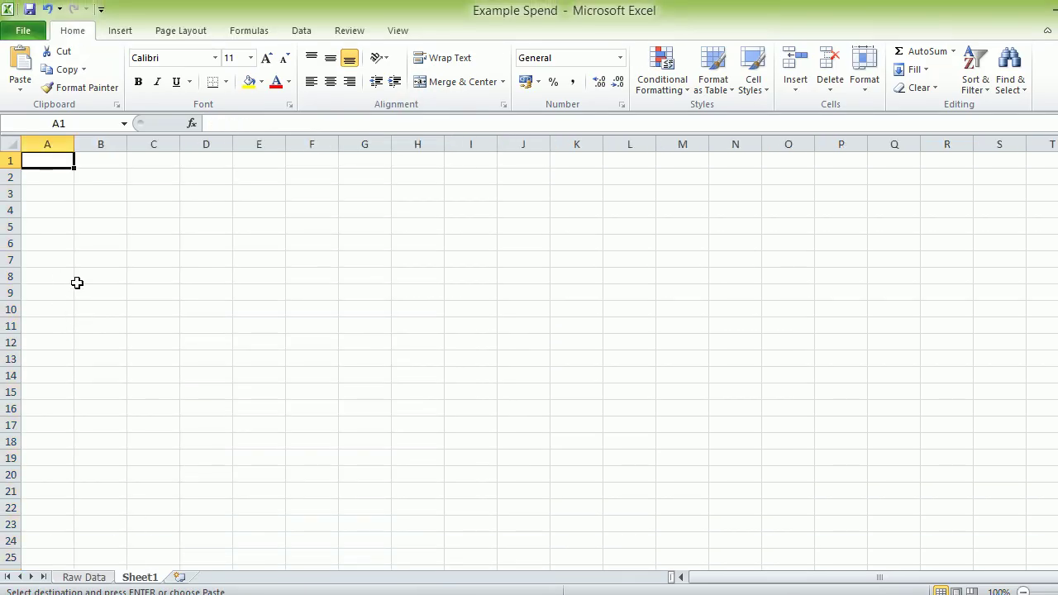
{"action": "left_click", "coordinate": [157, 144]}
{"action": "right_click", "coordinate": [160, 145]}
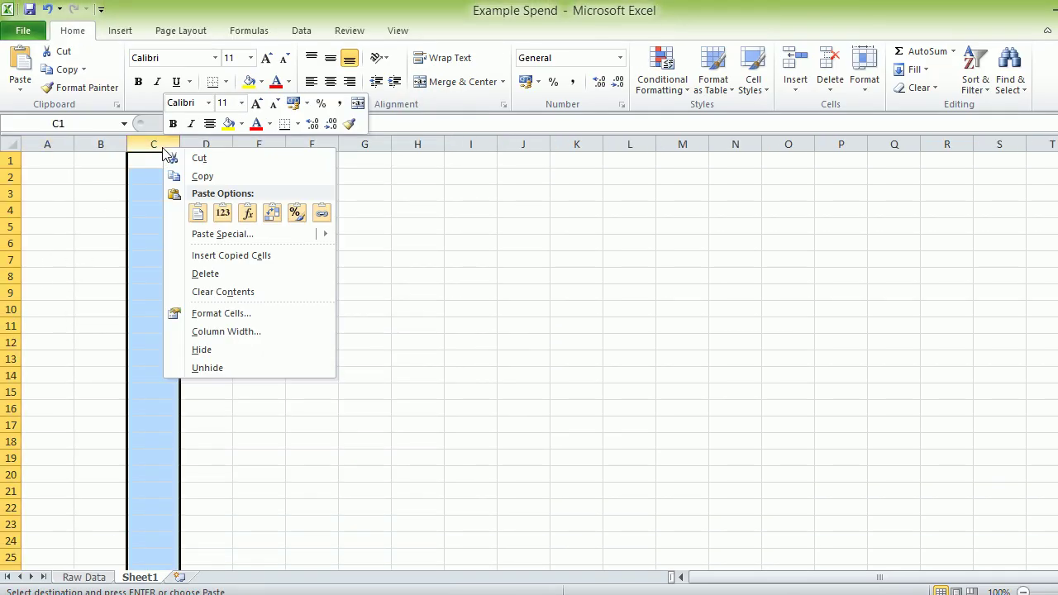
{"action": "left_click", "coordinate": [199, 213]}
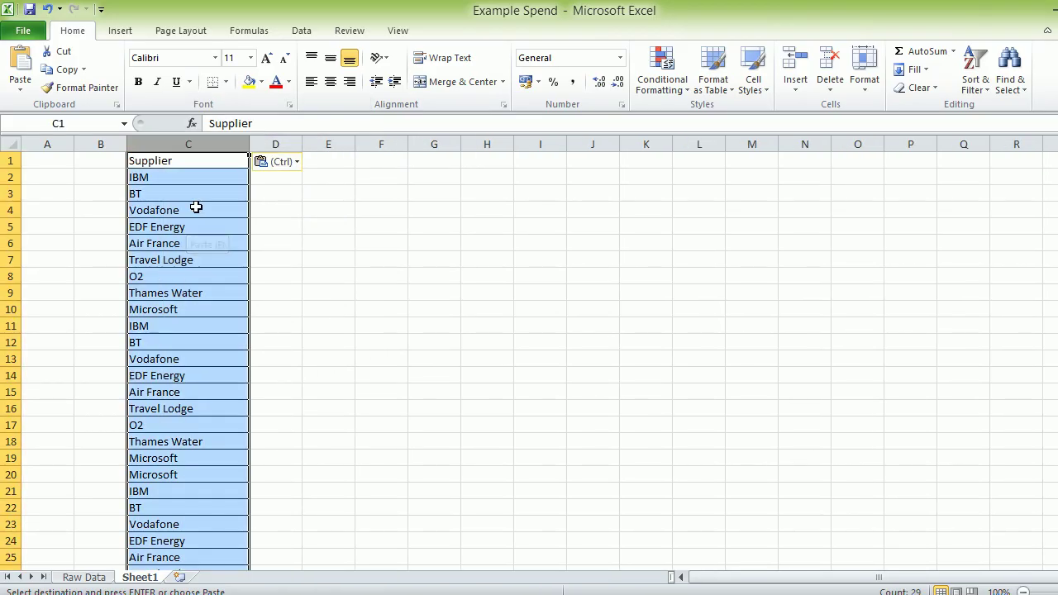
{"action": "left_click", "coordinate": [223, 172]}
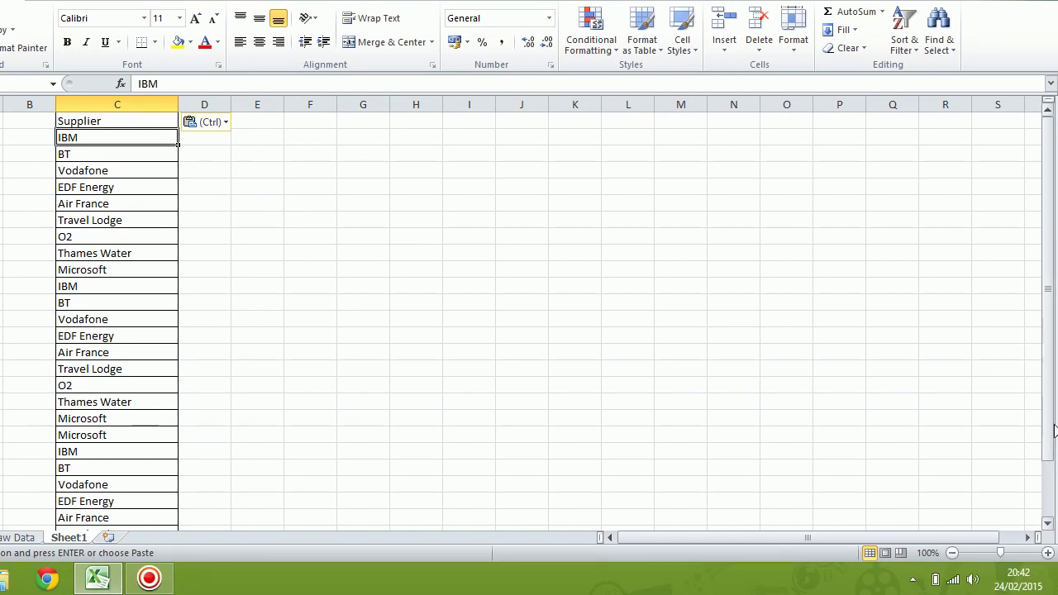
{"action": "left_click_drag", "start_coordinate": [1052, 430], "coordinate": [1049, 335]}
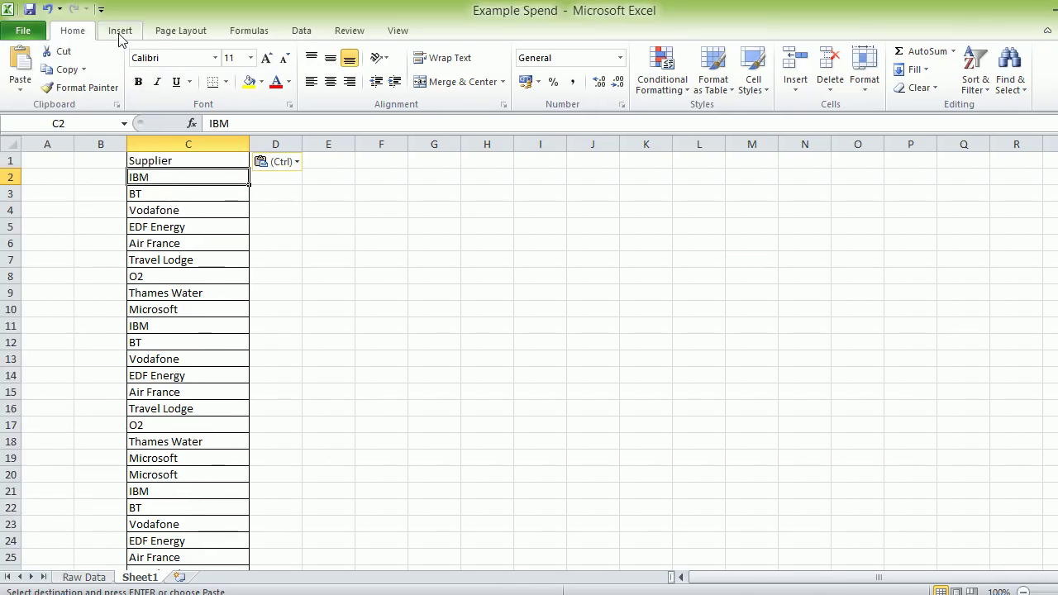
- Run Remove Duplicates on the pasted supplier list in column C
{"action": "left_click", "coordinate": [305, 33]}
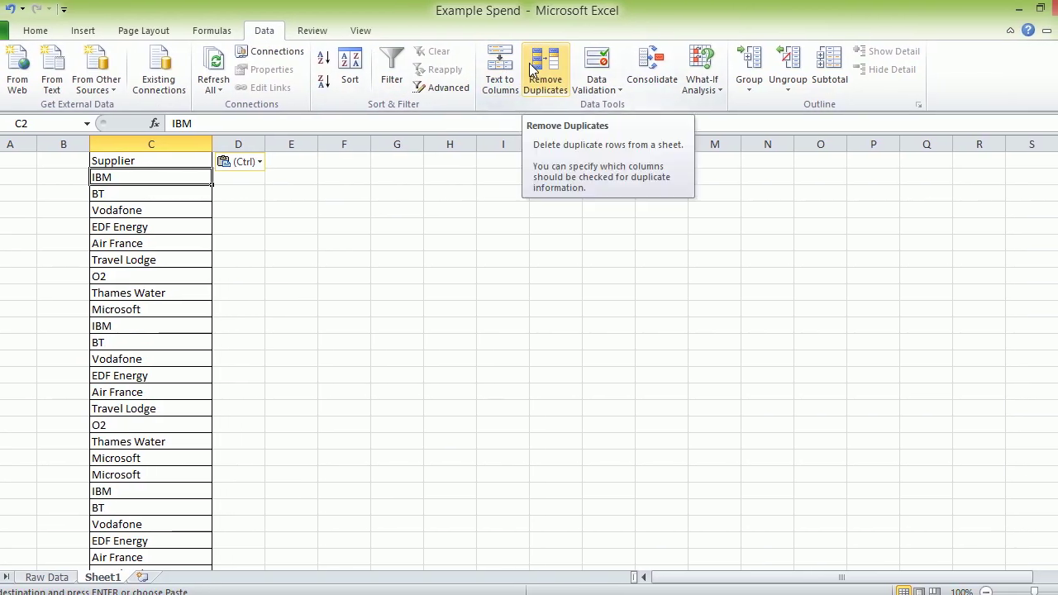
{"action": "left_click", "coordinate": [537, 70]}
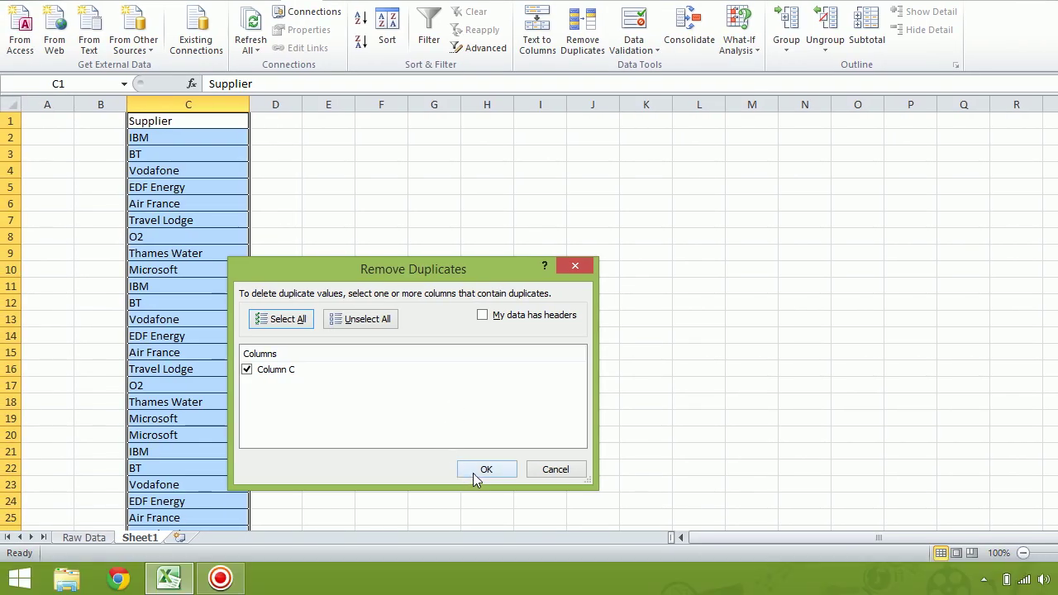
{"action": "left_click", "coordinate": [477, 473]}
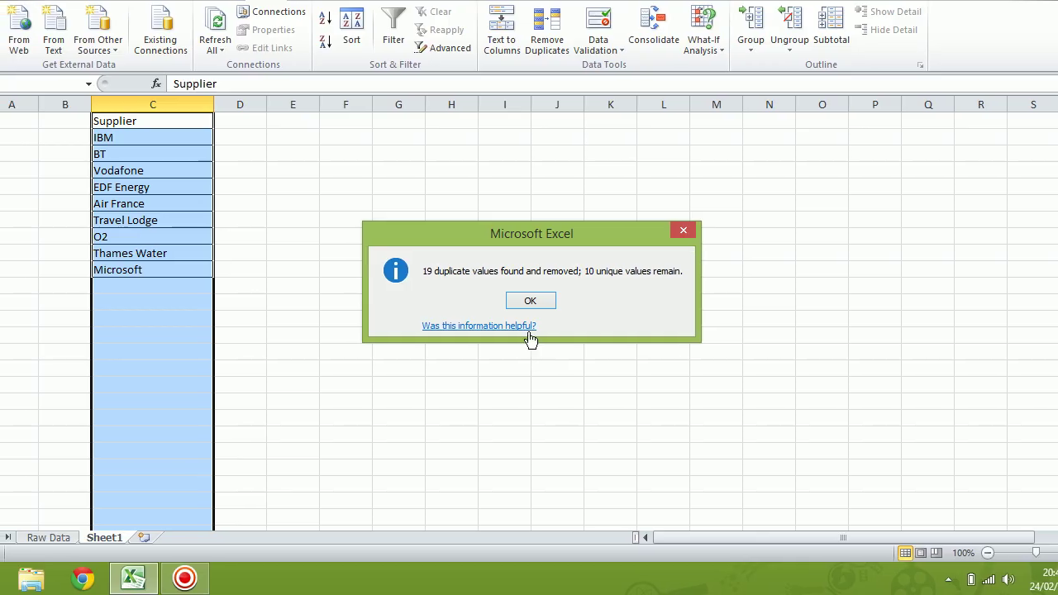
{"action": "left_click", "coordinate": [529, 303]}
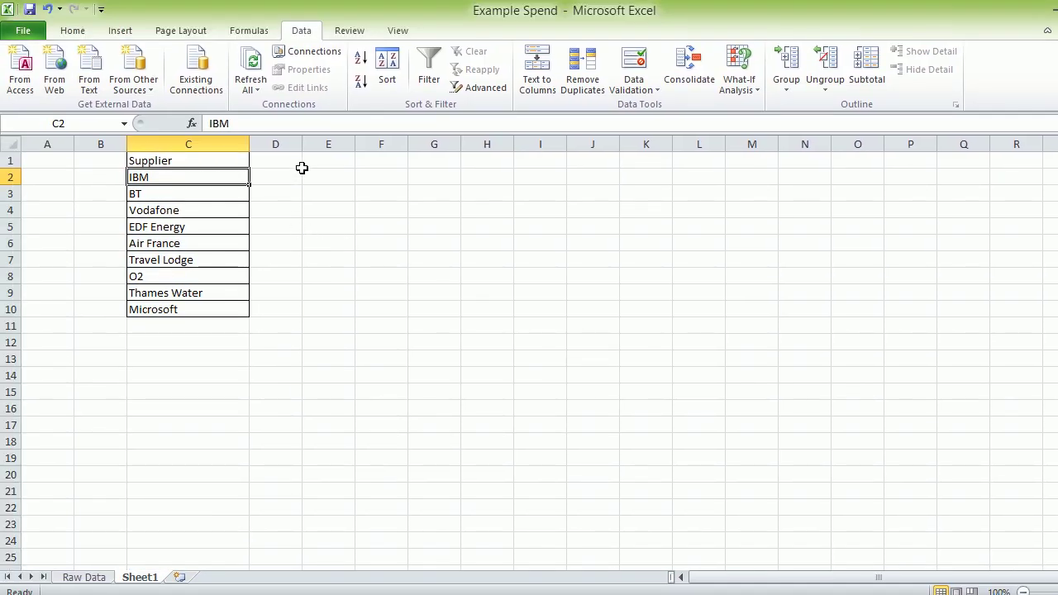
- Widen column D to about 138 pixels and add a 'Category' heading in D1
{"action": "left_click_drag", "start_coordinate": [303, 145], "coordinate": [363, 147]}
{"action": "left_click", "coordinate": [364, 158]}
{"action": "left_click", "coordinate": [343, 158]}
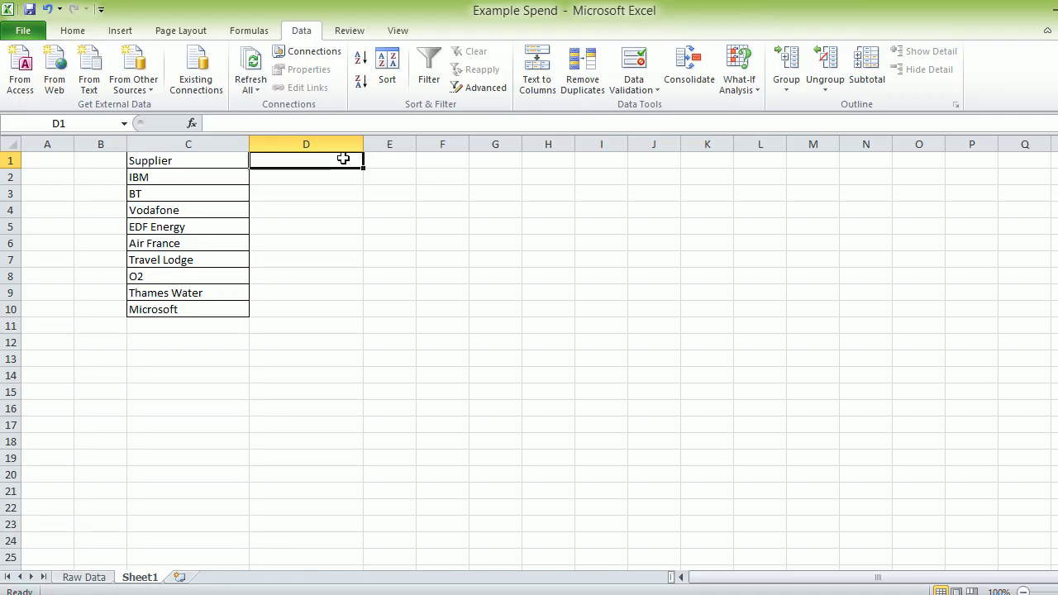
{"action": "type", "text": "Ca"}
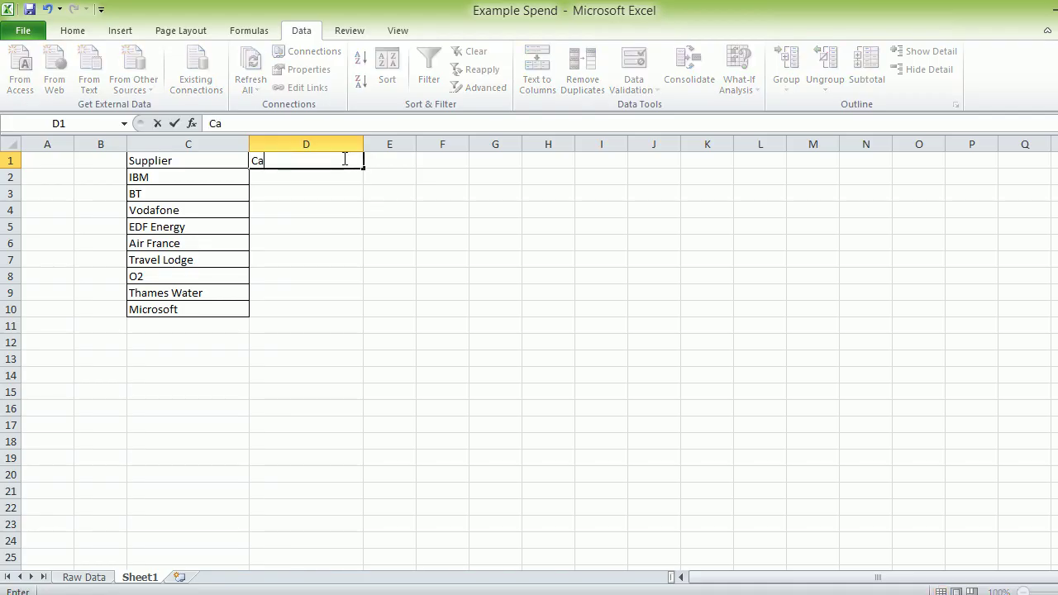
{"action": "type", "text": "tegory"}
{"action": "key", "text": "Return"}
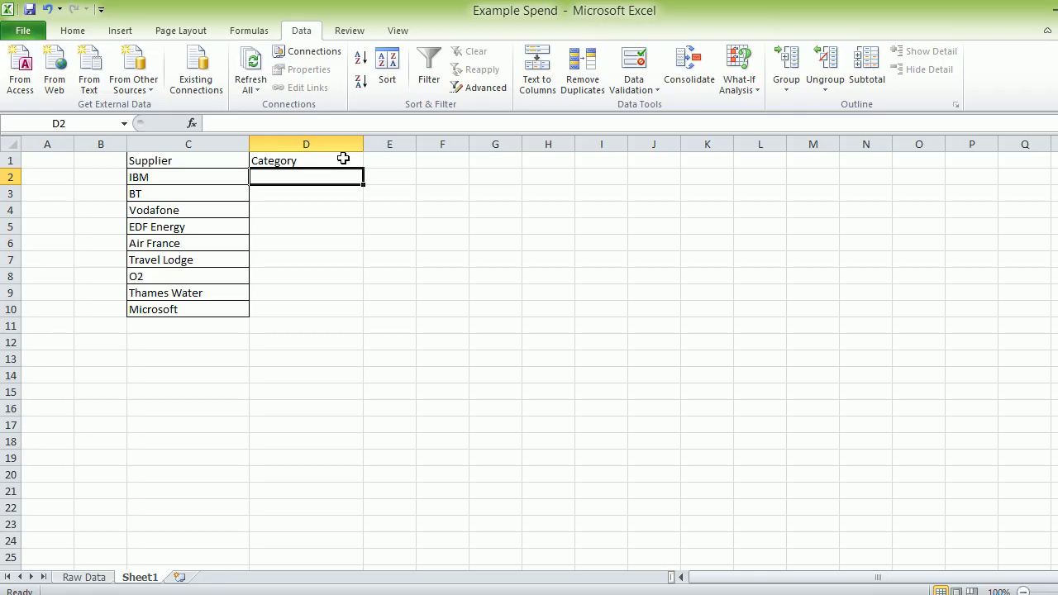
- Categorise IBM as IT, BT and Vodafone as Telecoms, and EDF Energy as Utility
{"action": "type", "text": "IT"}
{"action": "key", "text": "Return"}
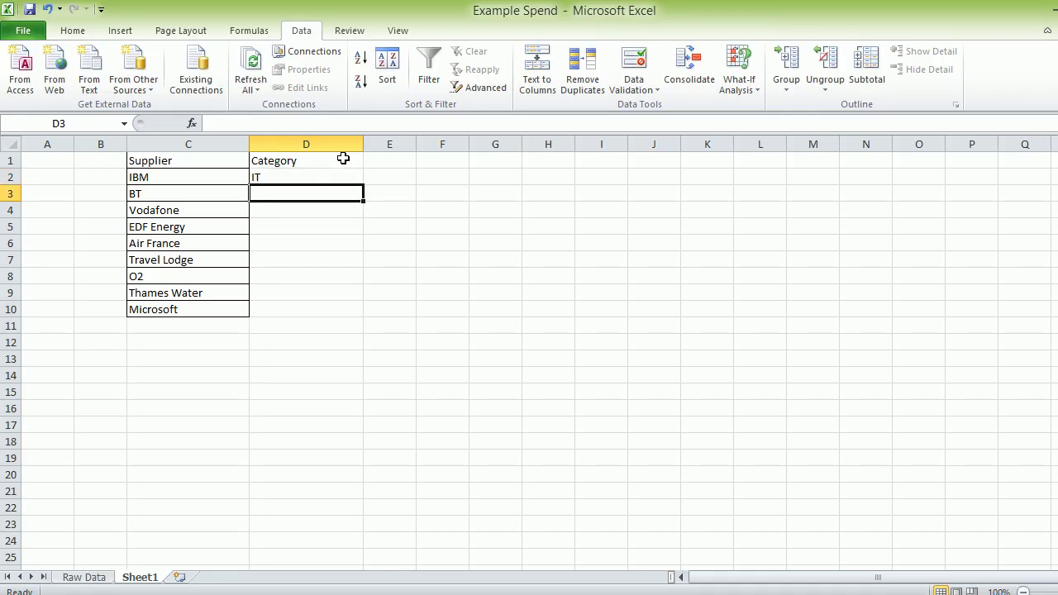
{"action": "type", "text": "Teleco"}
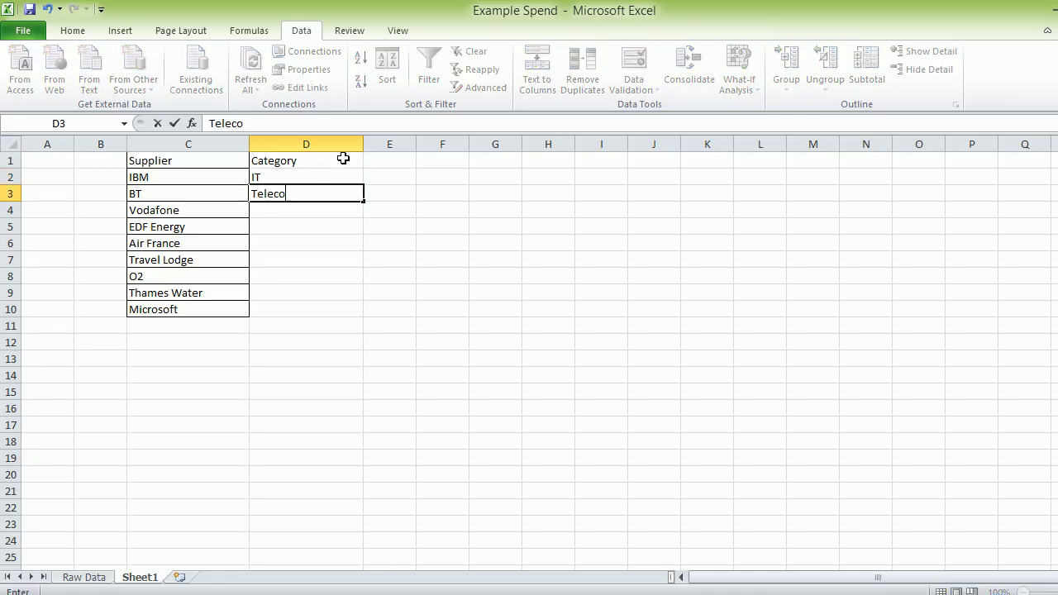
{"action": "type", "text": "ms"}
{"action": "key", "text": "Left"}
{"action": "key", "text": "Left"}
{"action": "key", "text": "Left"}
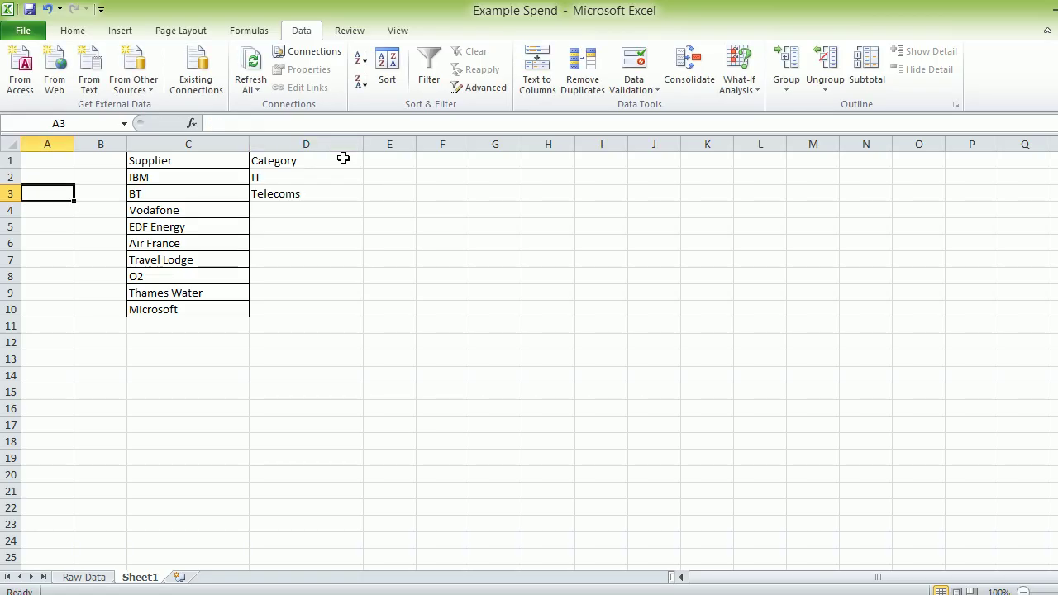
{"action": "left_click", "coordinate": [315, 212]}
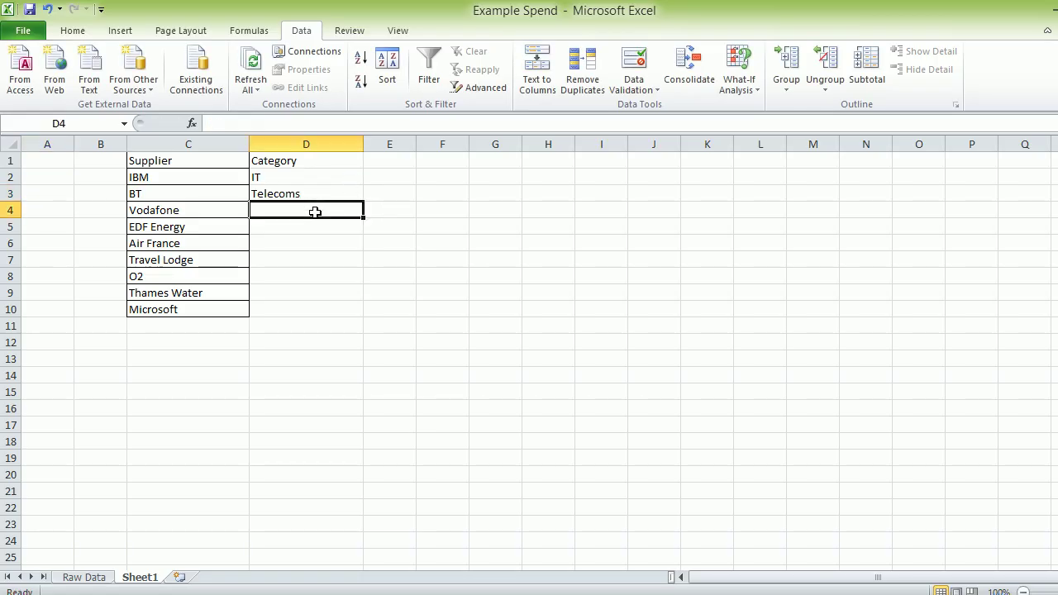
{"action": "type", "text": "Telecoms"}
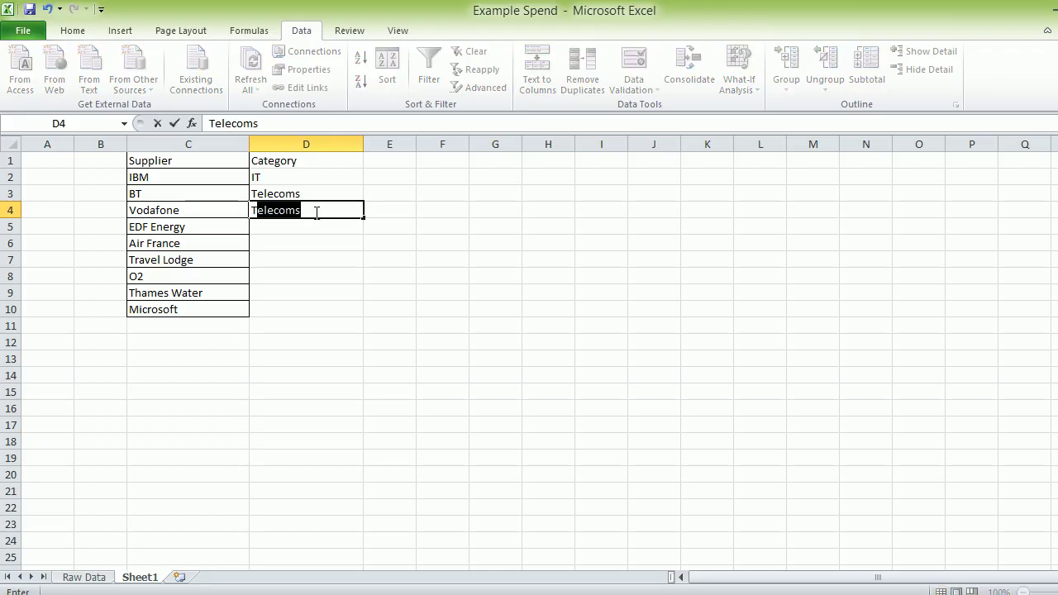
{"action": "key", "text": "Return"}
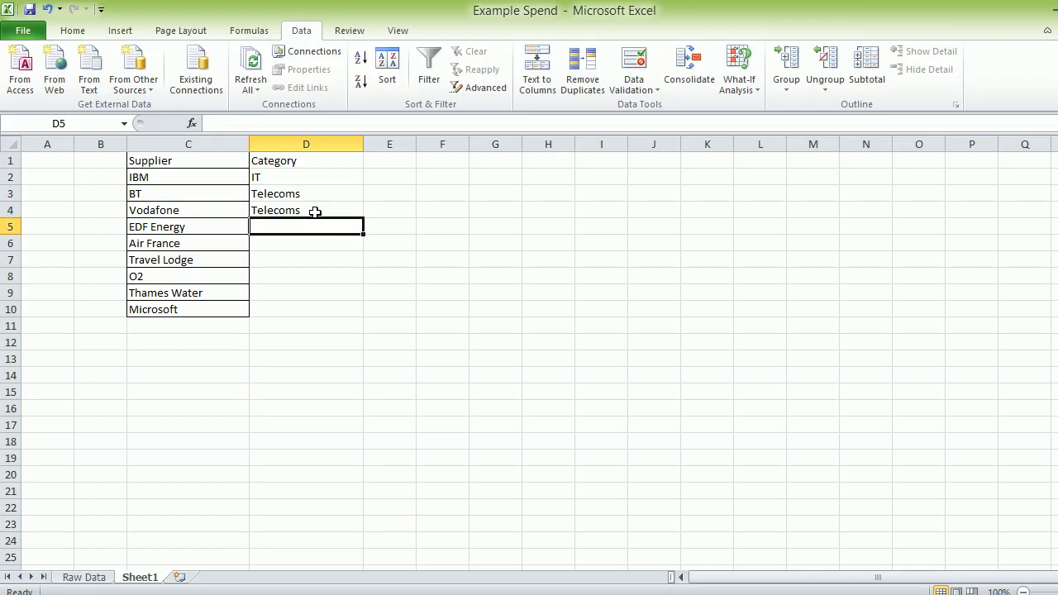
{"action": "type", "text": "Util"}
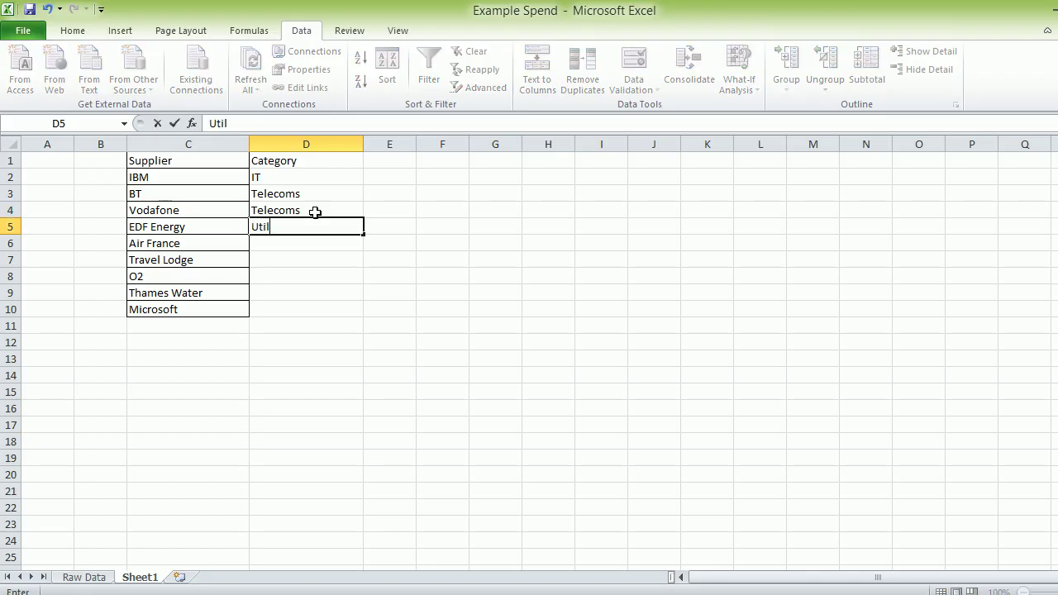
{"action": "type", "text": "ity"}
{"action": "key", "text": "Return"}
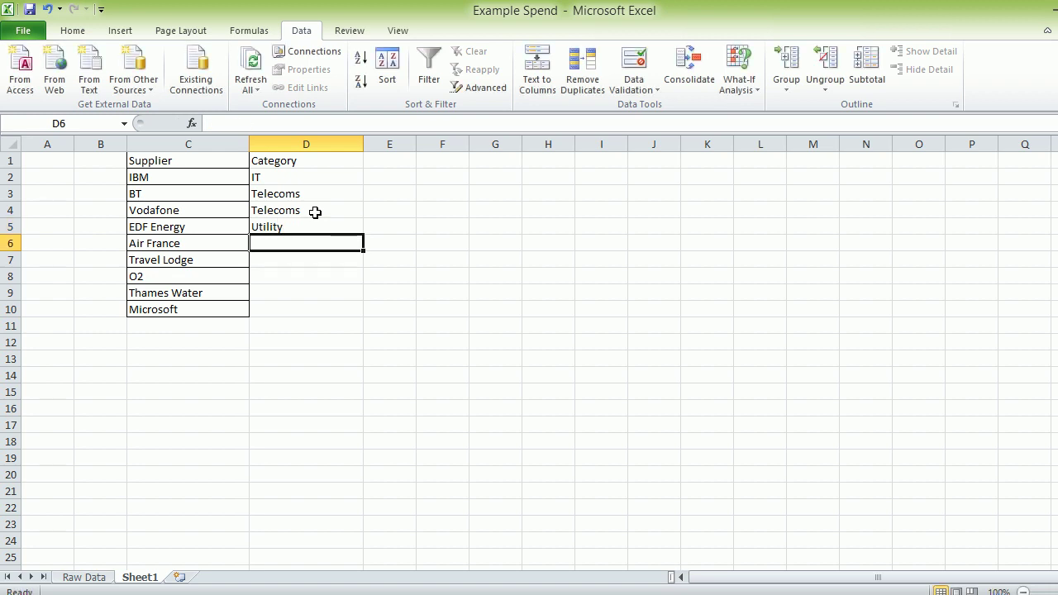
- Categorise Air France and Travel Lodge as Travel, O2 as Telecoms, Thames Water as Utility, Microsoft as IT
{"action": "type", "text": "Travel"}
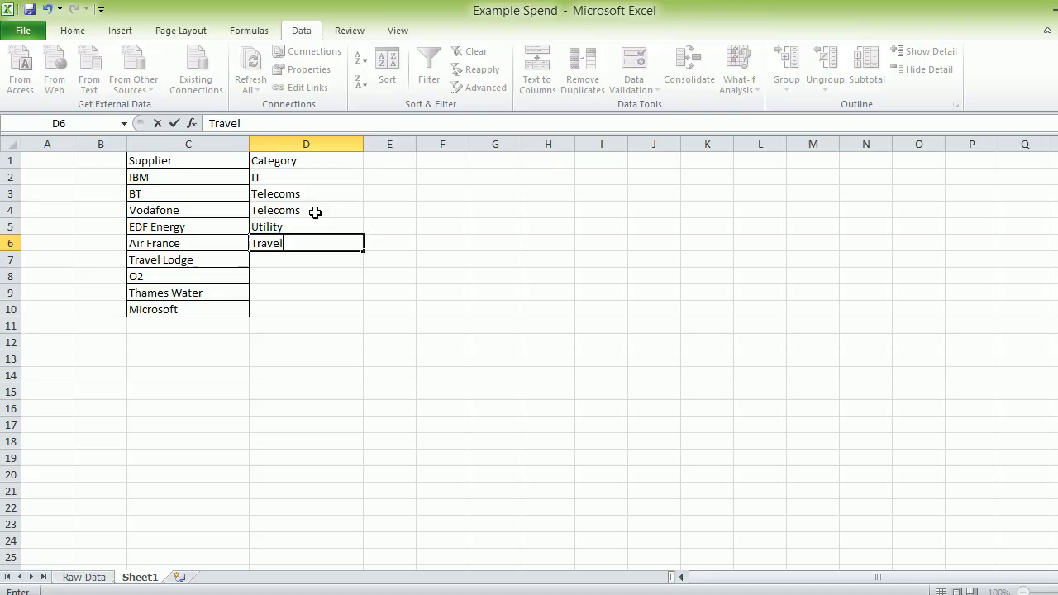
{"action": "key", "text": "Return"}
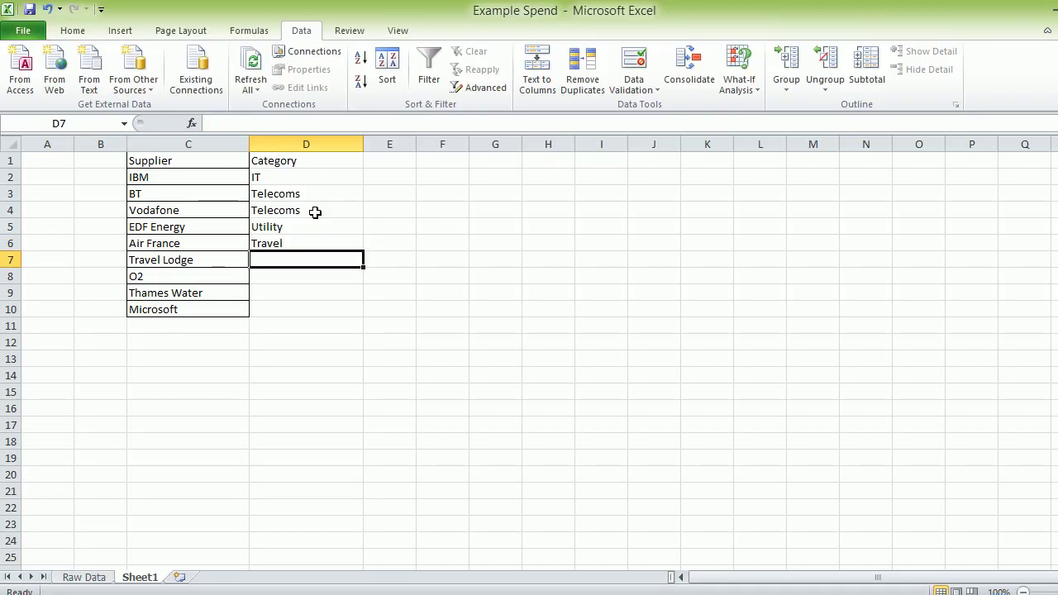
{"action": "type", "text": "T"}
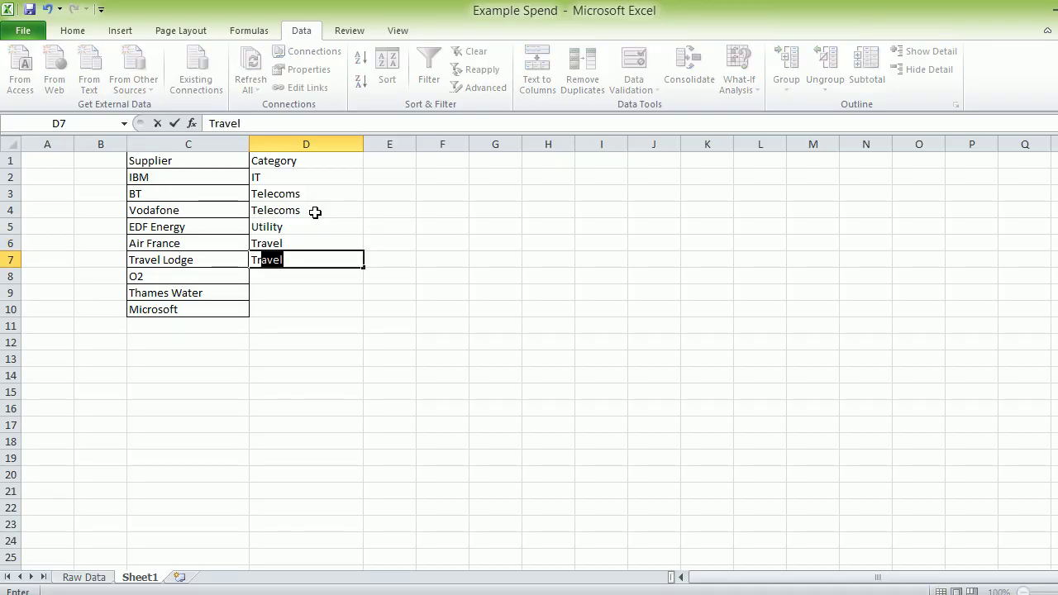
{"action": "key", "text": "Return"}
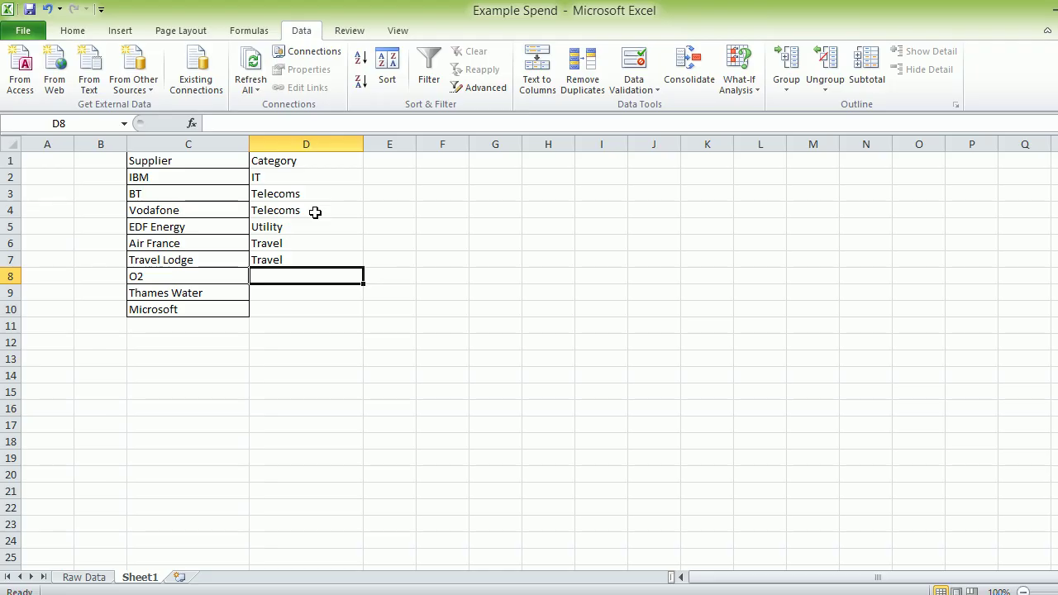
{"action": "type", "text": "Telecoms"}
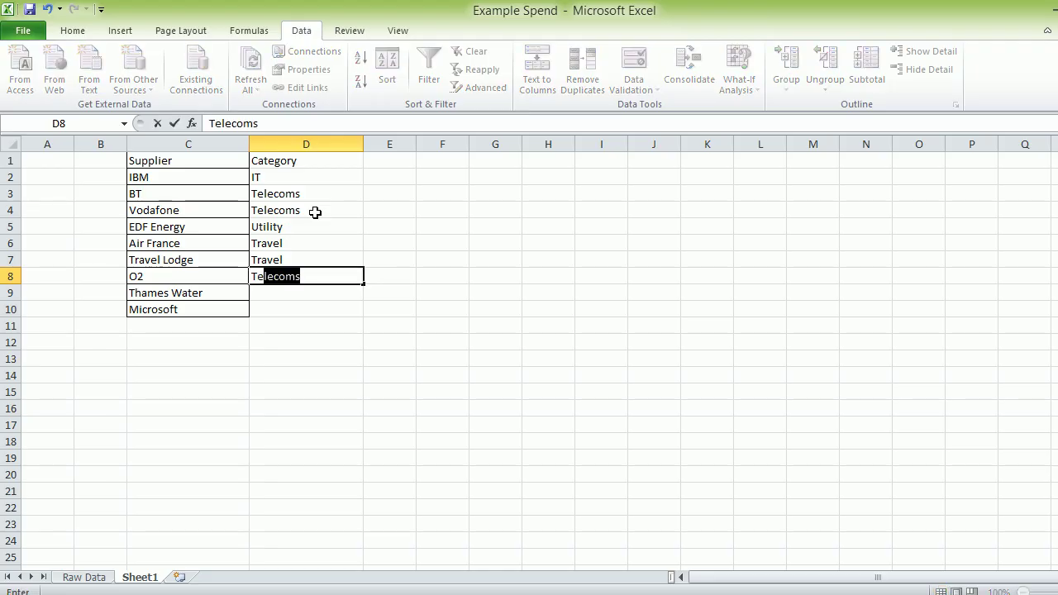
{"action": "key", "text": "Return"}
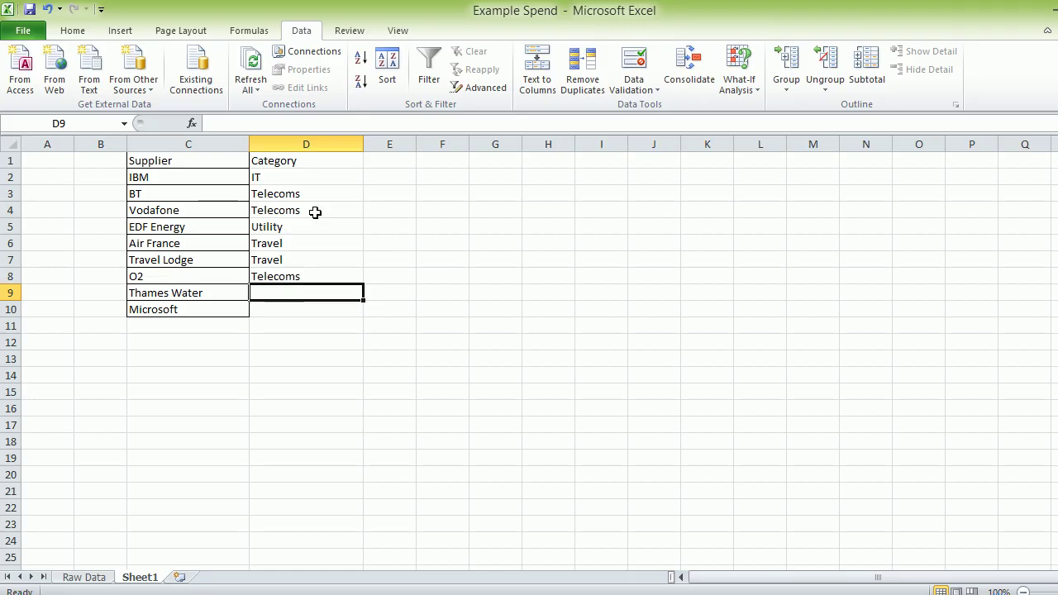
{"action": "type", "text": "U"}
{"action": "key", "text": "Return"}
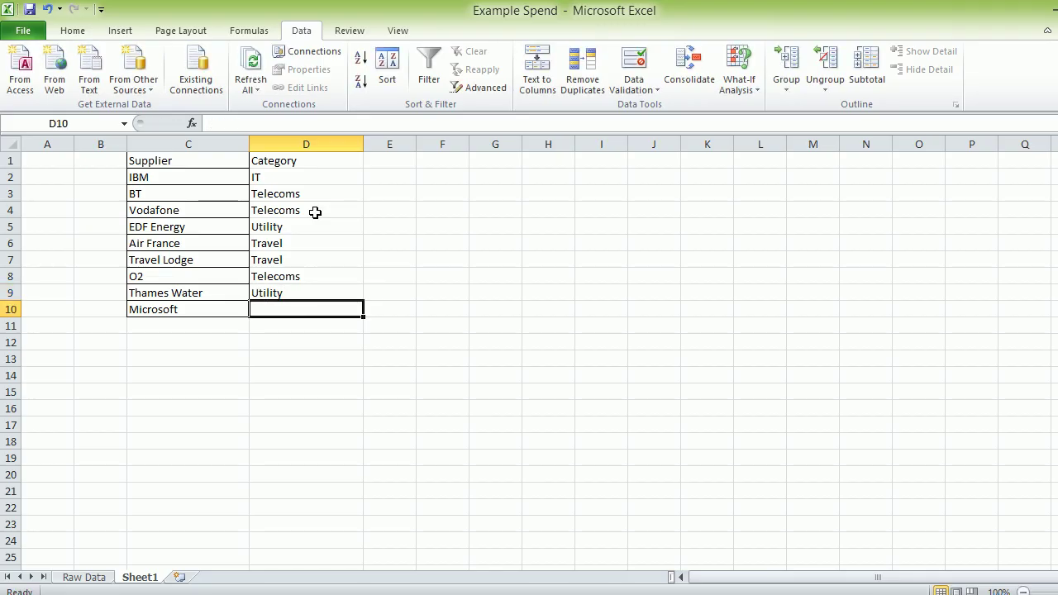
{"action": "type", "text": "IT"}
{"action": "key", "text": "Return"}
- Rename the Sheet1 tab to 'cat'
{"action": "left_click_drag", "start_coordinate": [315, 212], "coordinate": [315, 318]}
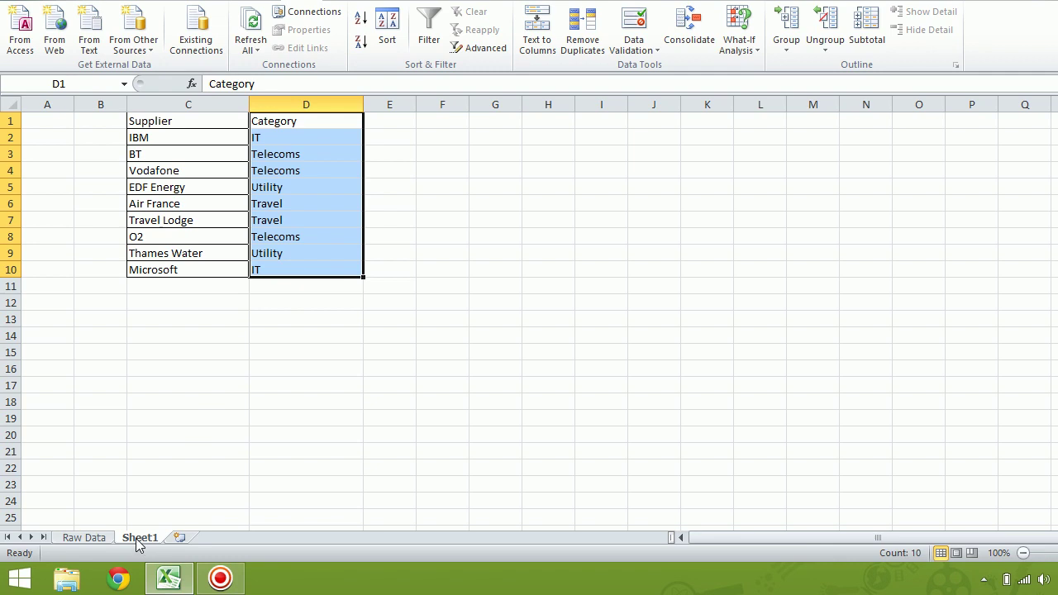
{"action": "right_click", "coordinate": [138, 539]}
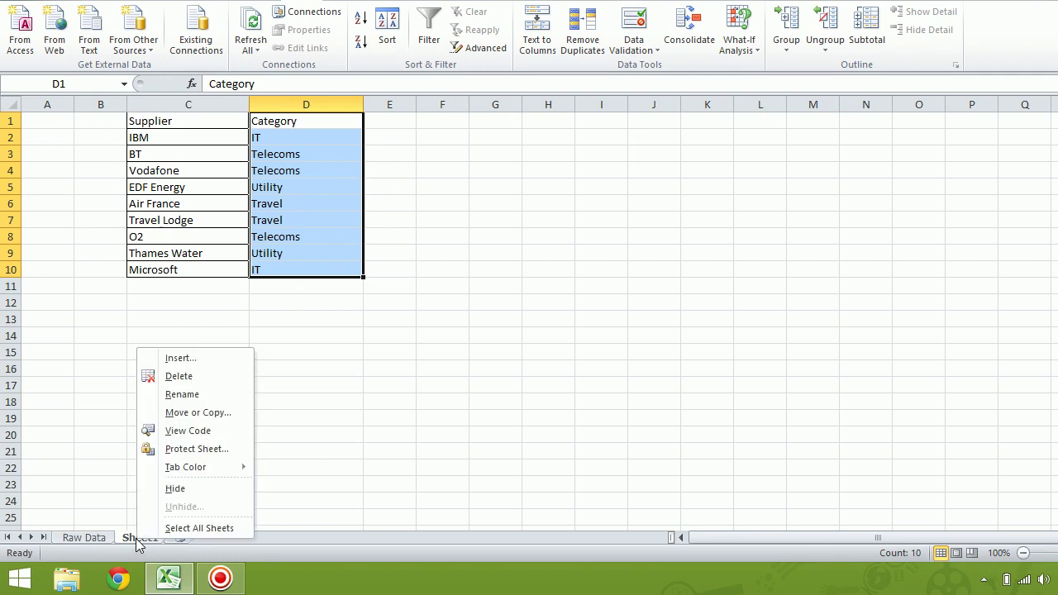
{"action": "left_click", "coordinate": [204, 400]}
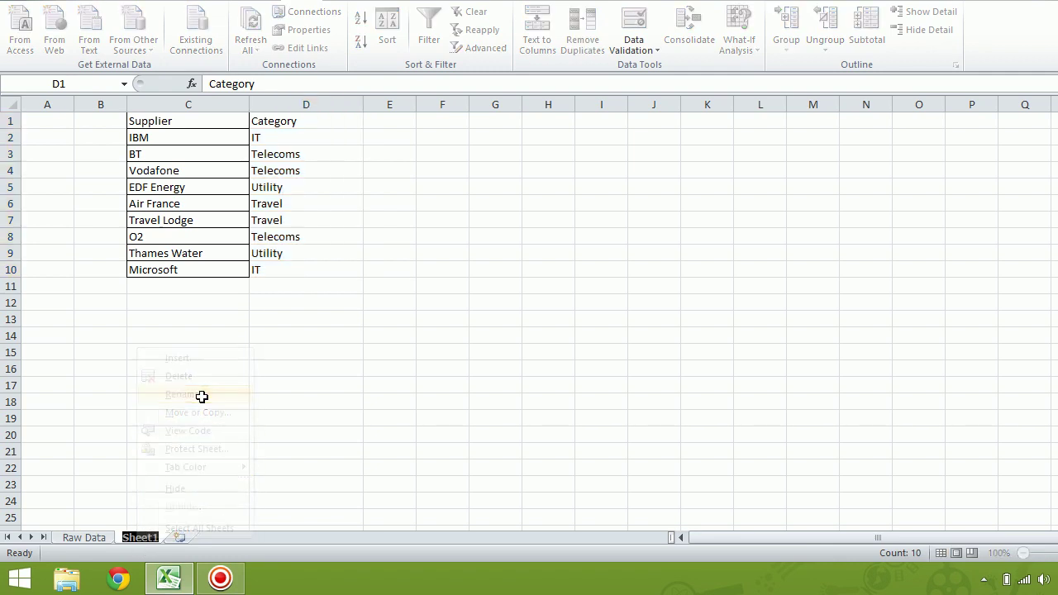
{"action": "type", "text": "cat"}
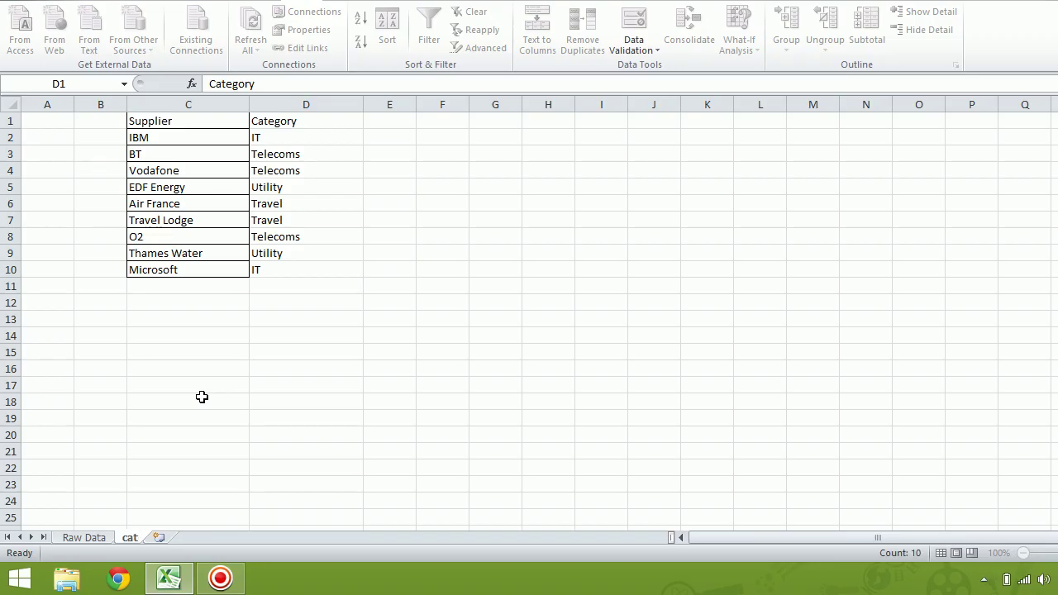
{"action": "left_click", "coordinate": [202, 399]}
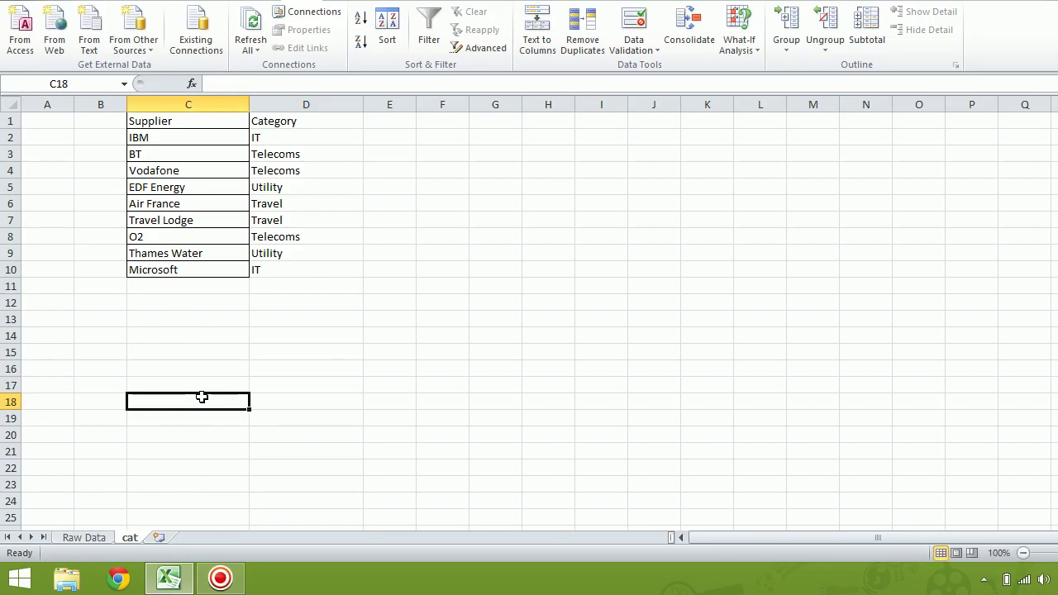
- On Raw Data, widen column D and enter the heading 'category' in D1
{"action": "left_click", "coordinate": [99, 538]}
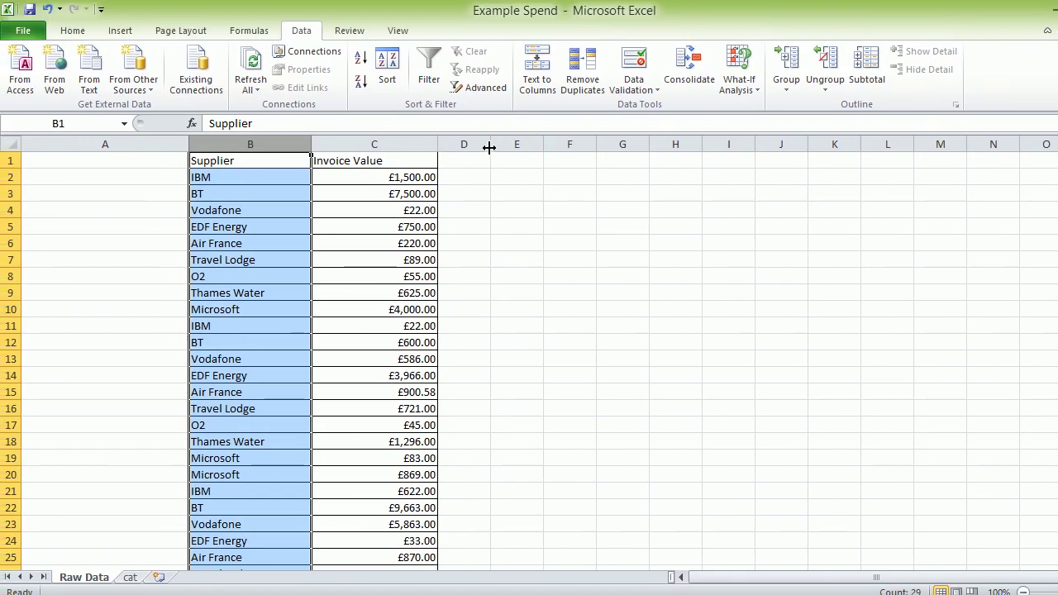
{"action": "left_click_drag", "start_coordinate": [477, 145], "coordinate": [571, 145]}
{"action": "left_click", "coordinate": [488, 161]}
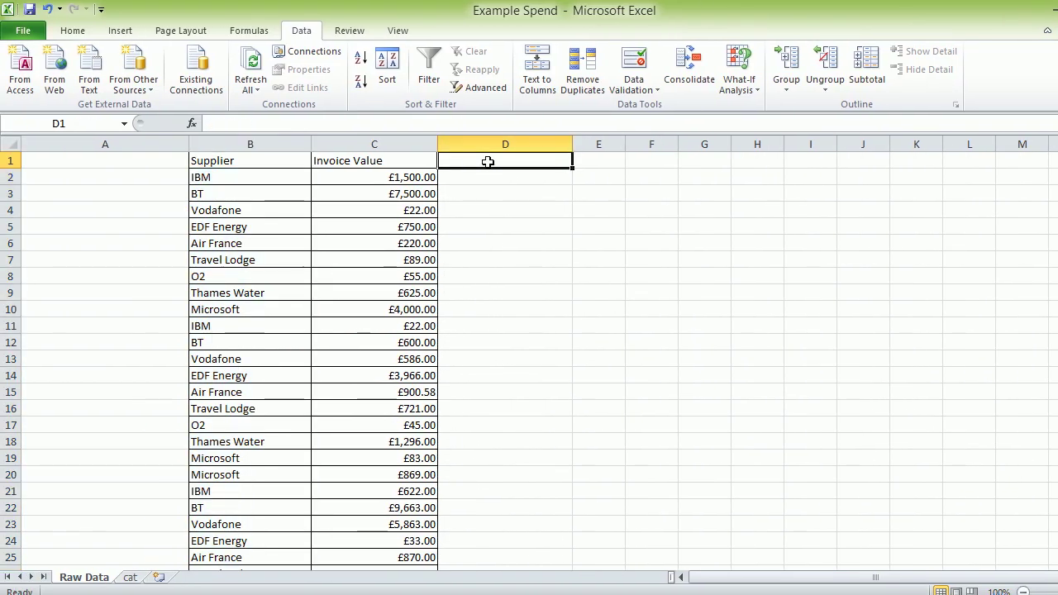
{"action": "type", "text": "ca"}
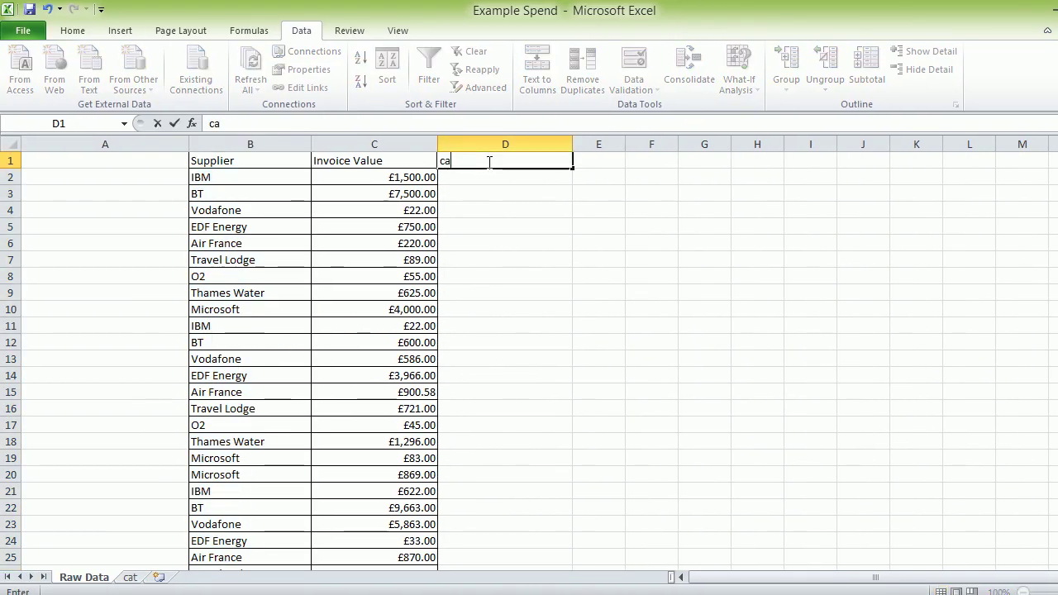
{"action": "type", "text": "tegory"}
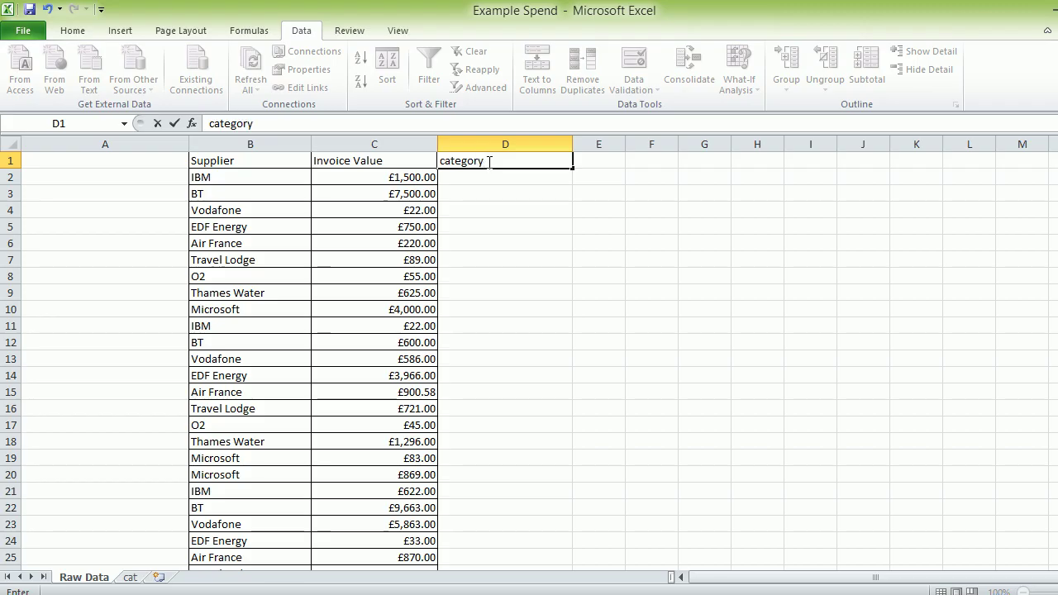
{"action": "key", "text": "Return"}
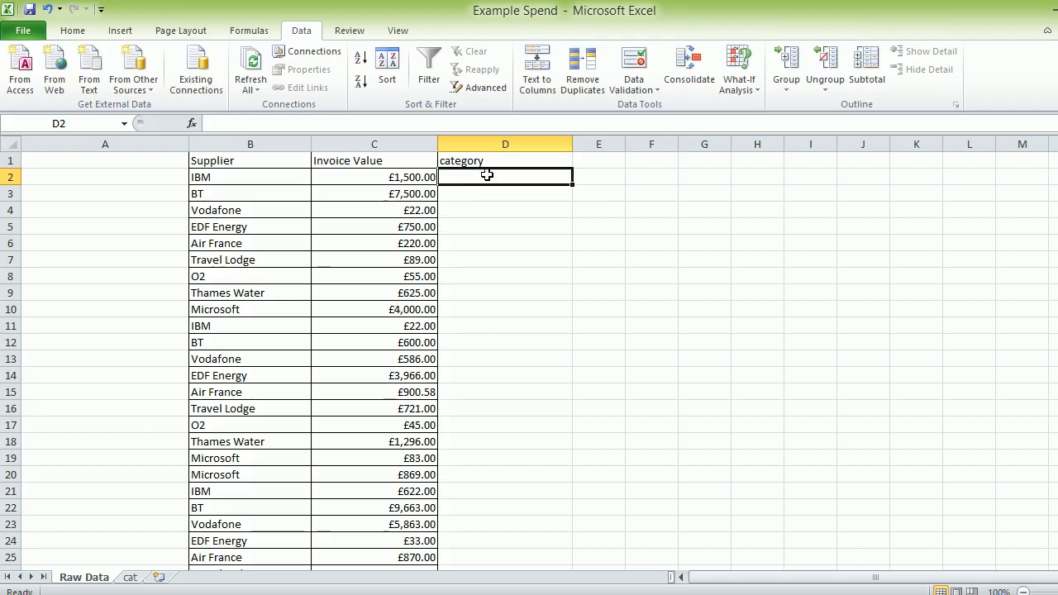
- Start a VLOOKUP in D2 using supplier B2 as the lookup value
{"action": "type", "text": "="}
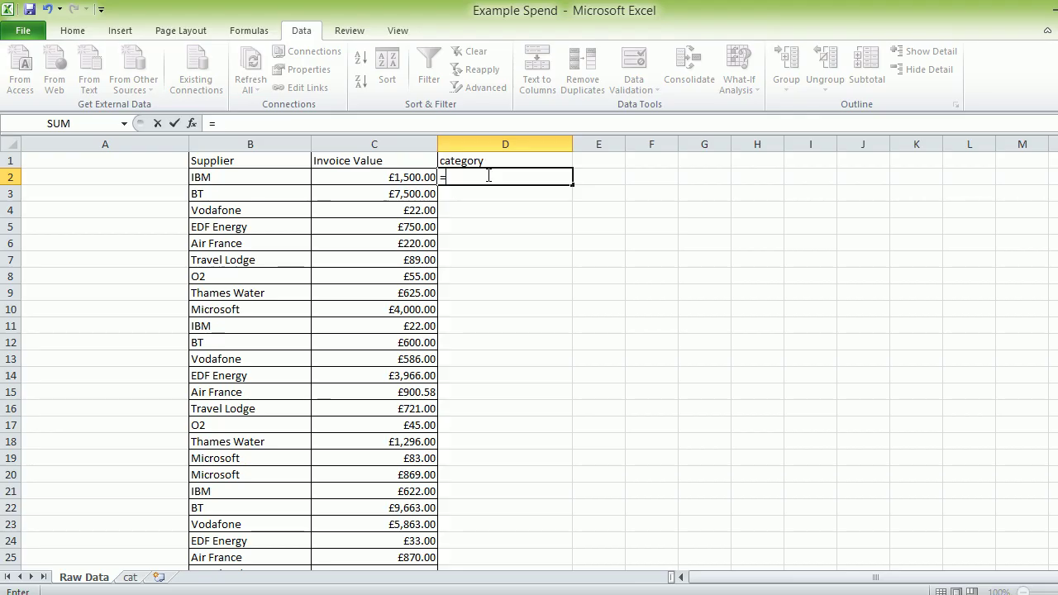
{"action": "type", "text": "v"}
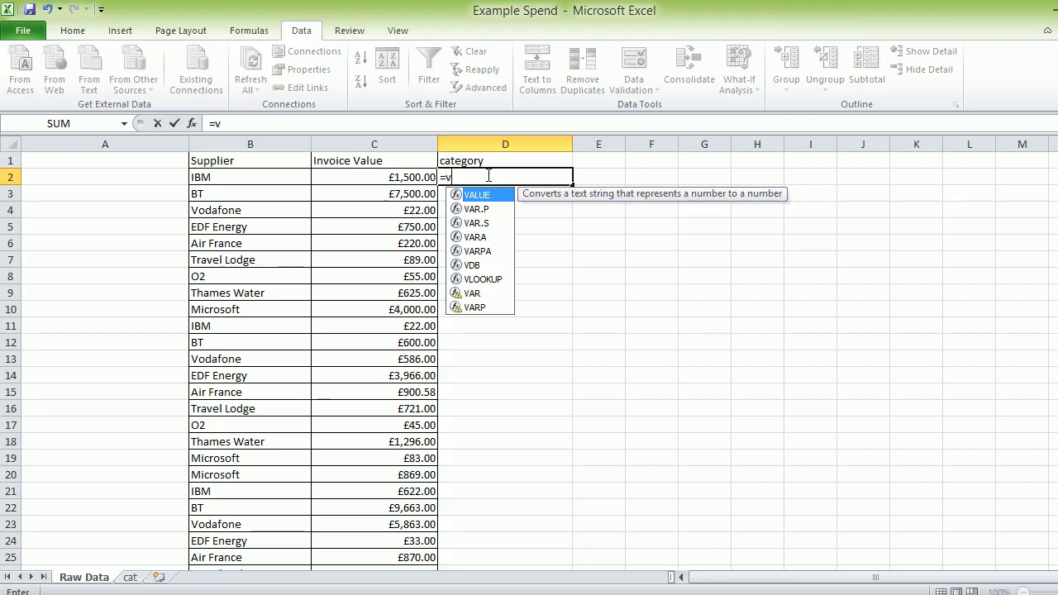
{"action": "type", "text": "l"}
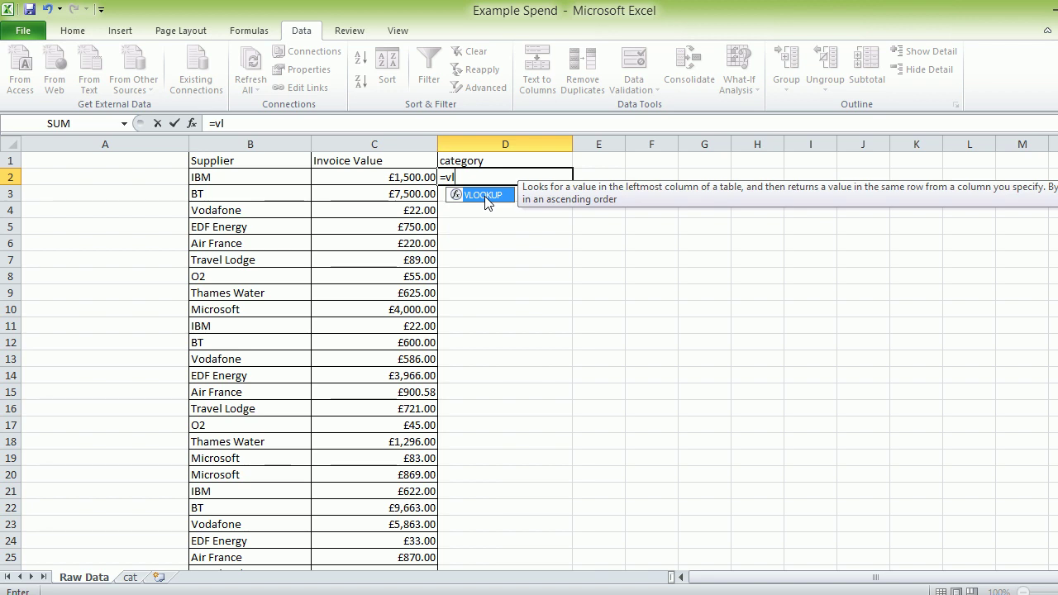
{"action": "double_click", "coordinate": [486, 196]}
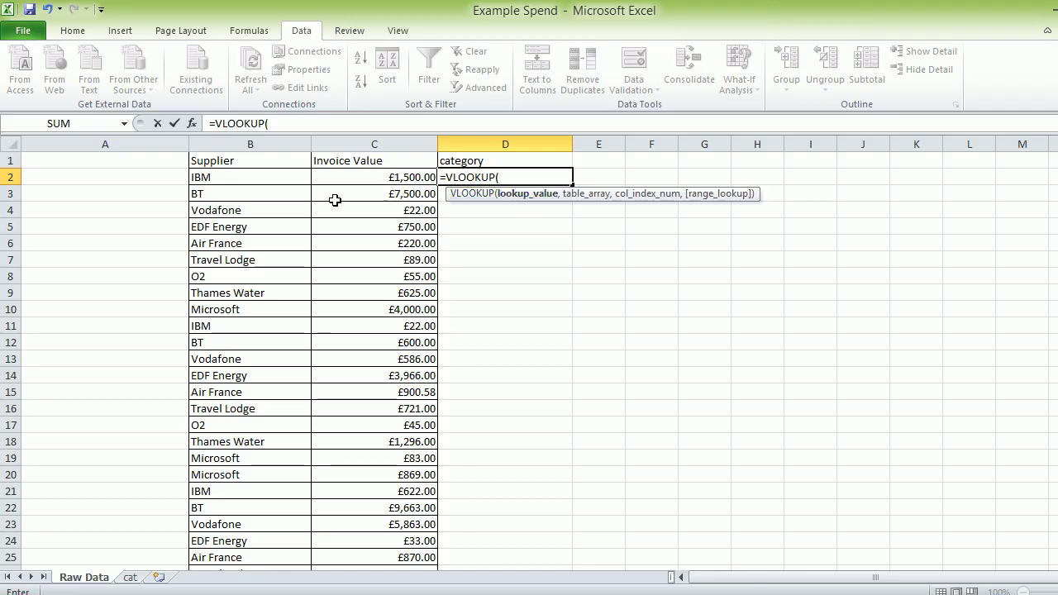
{"action": "left_click", "coordinate": [261, 177]}
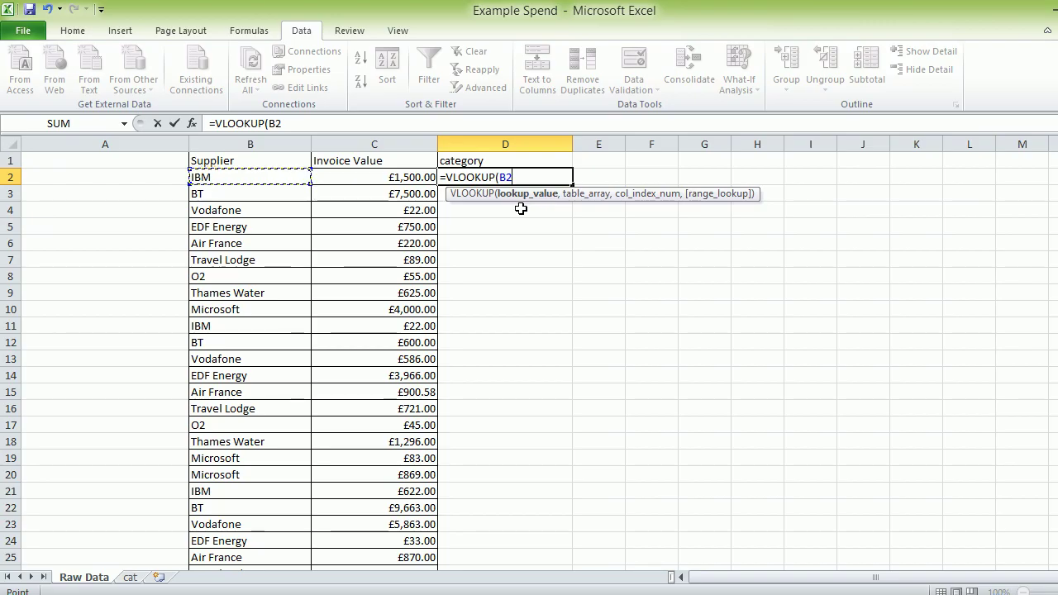
{"action": "type", "text": ","}
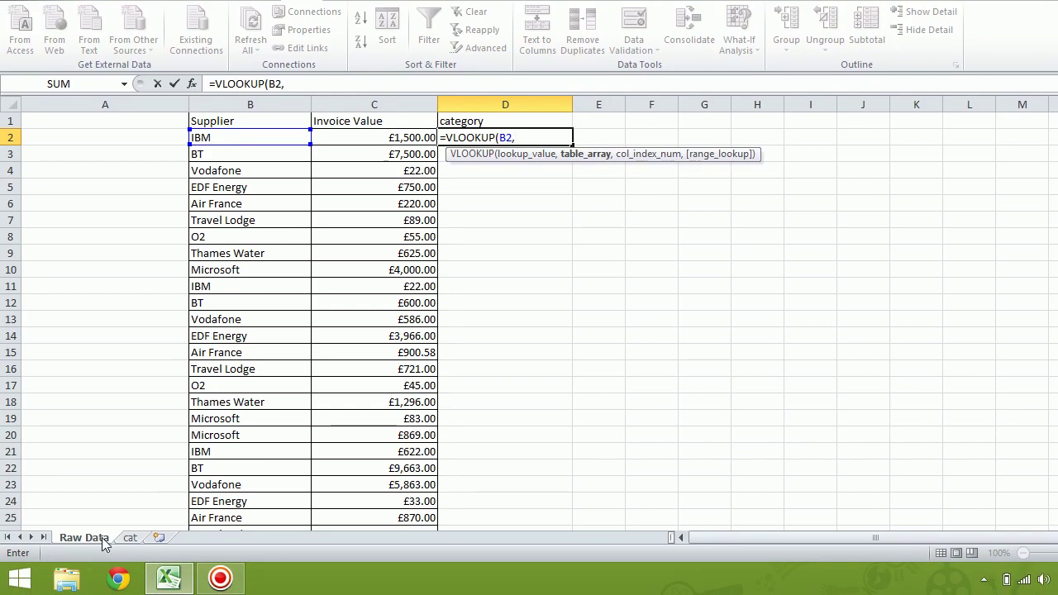
- Complete D2 as =VLOOKUP(B2,cat!C:D,1,FALSE) using columns C:D of the cat sheet
{"action": "left_click", "coordinate": [130, 537]}
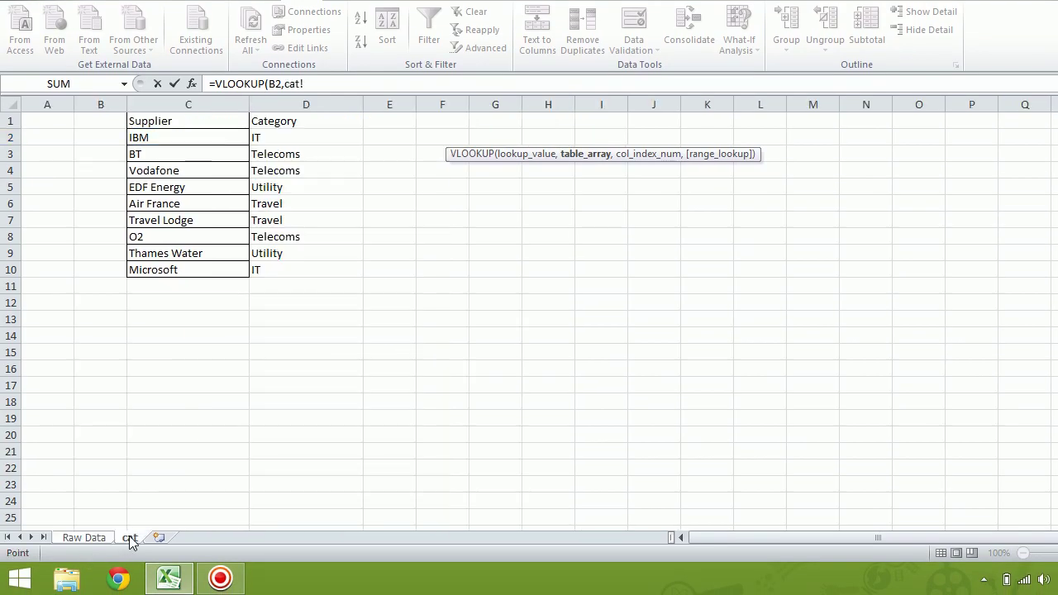
{"action": "left_click_drag", "start_coordinate": [198, 146], "coordinate": [291, 131]}
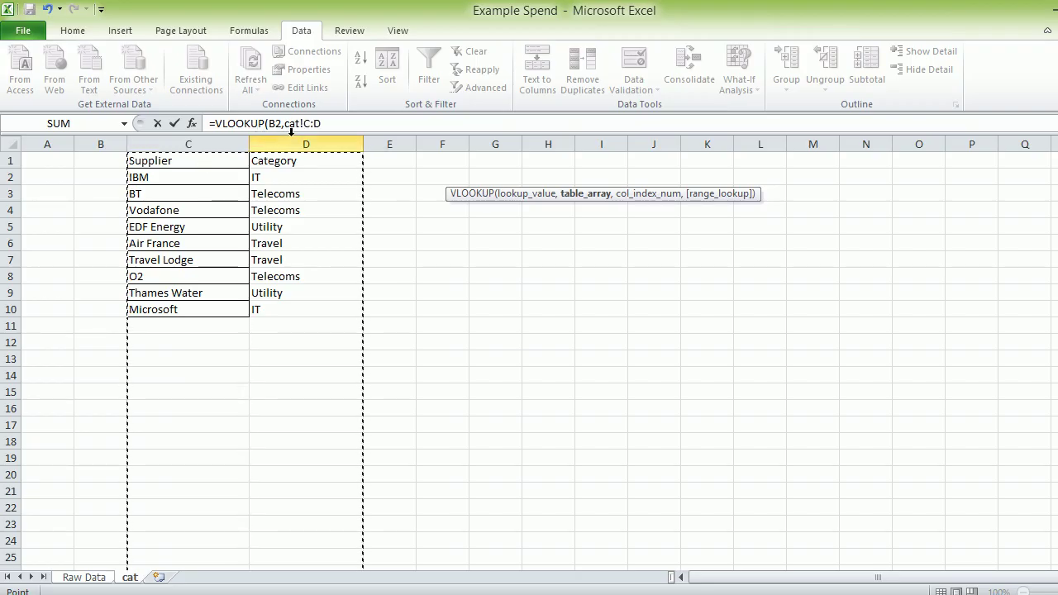
{"action": "left_click", "coordinate": [322, 122]}
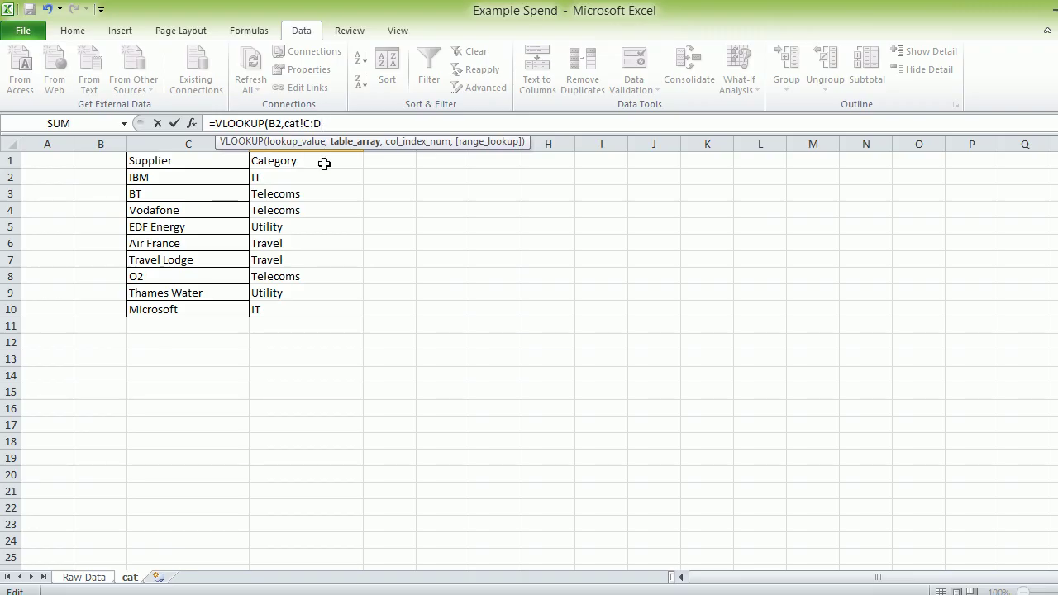
{"action": "type", "text": ",1"}
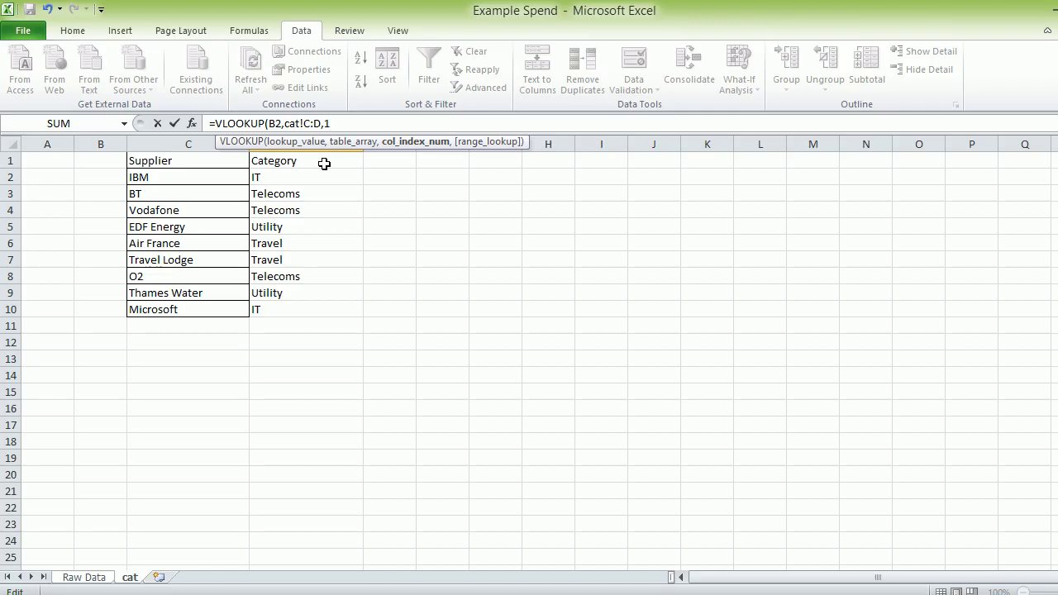
{"action": "type", "text": ","}
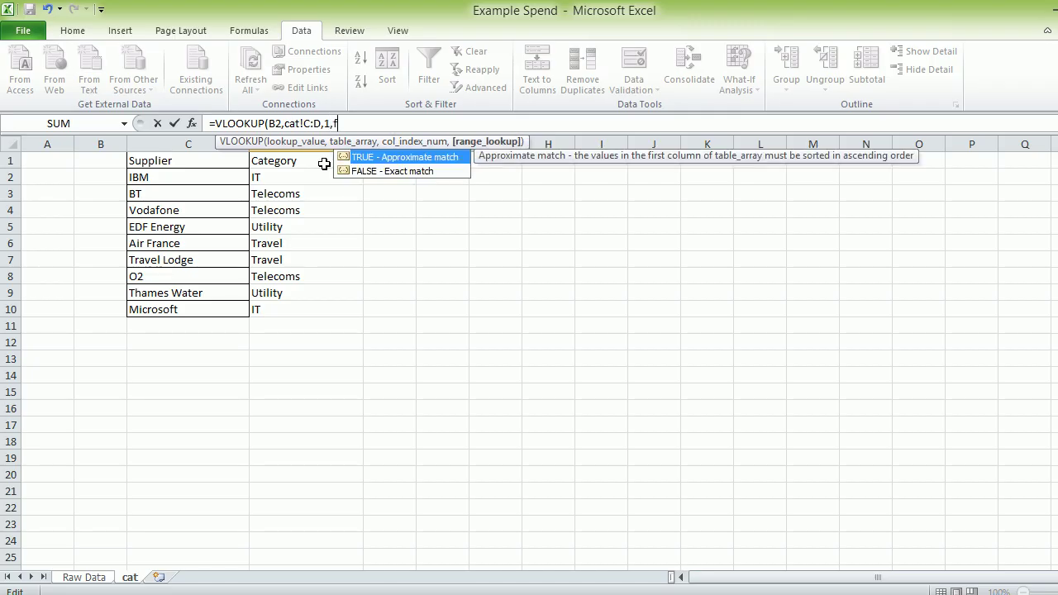
{"action": "type", "text": "false)"}
{"action": "key", "text": "Return"}
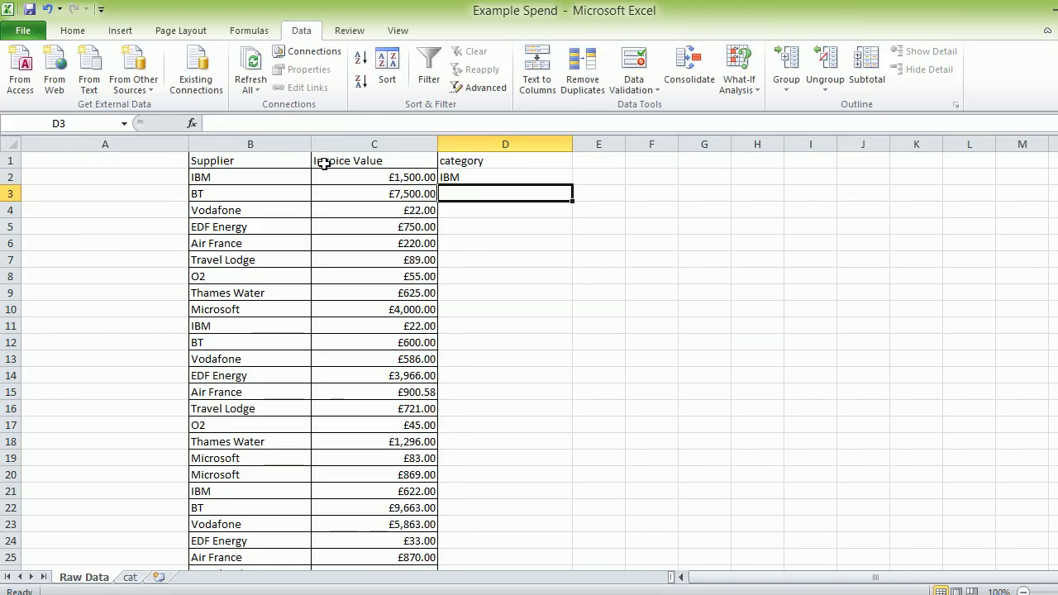
- Fill the D2 lookup formula down column D to the last data row
{"action": "left_click", "coordinate": [493, 174]}
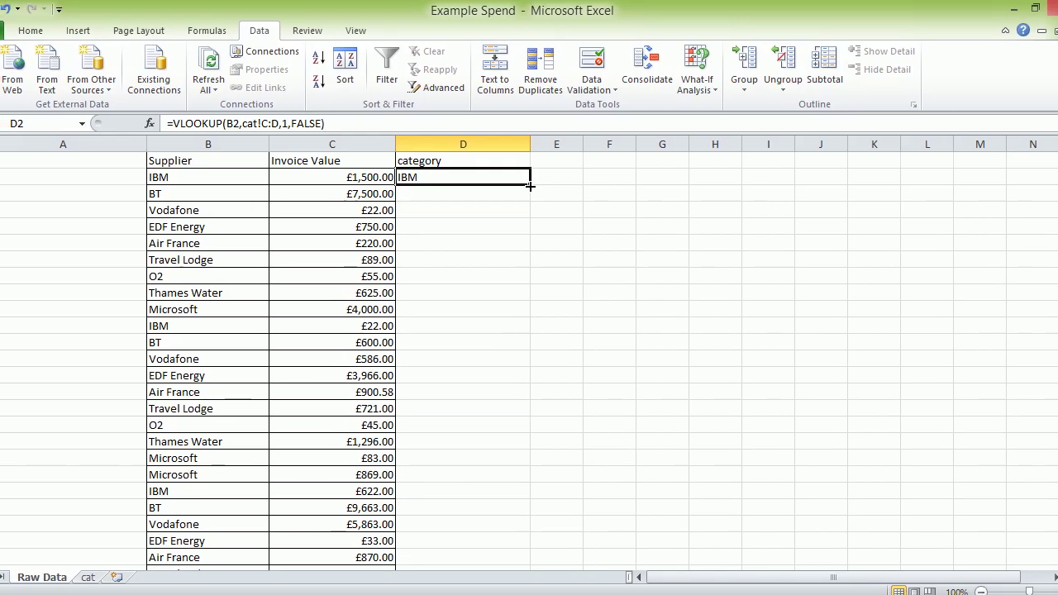
{"action": "left_click_drag", "start_coordinate": [529, 186], "coordinate": [530, 552]}
{"action": "mouse_move", "coordinate": [530, 512]}
{"action": "left_mouse_down"}
{"action": "mouse_move", "coordinate": [510, 474]}
{"action": "mouse_move", "coordinate": [510, 499]}
{"action": "mouse_move", "coordinate": [532, 505]}
{"action": "left_mouse_up"}
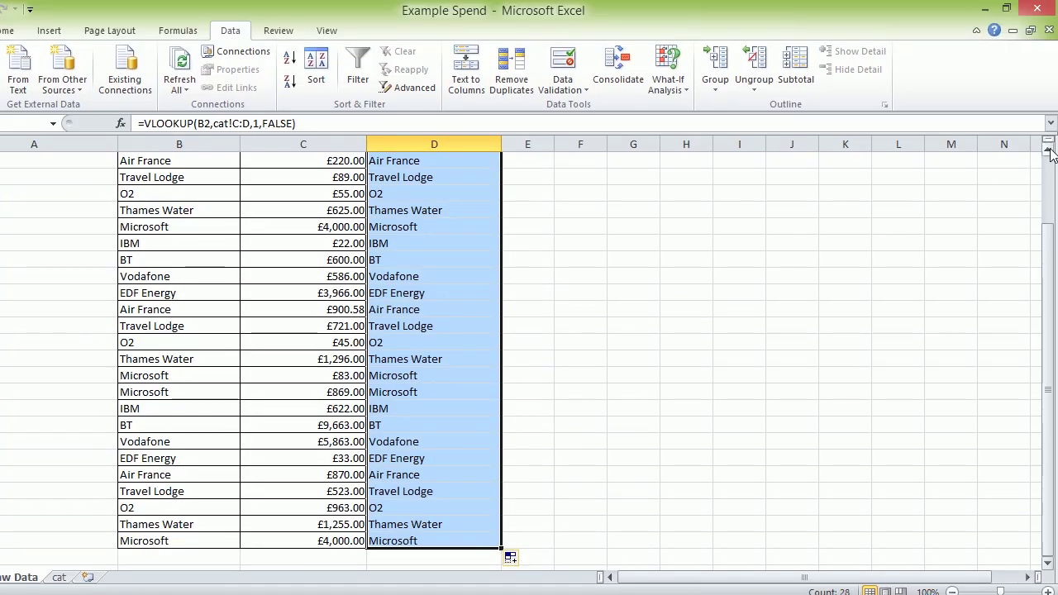
{"action": "scroll", "coordinate": [1051, 171], "scroll_direction": "up", "scroll_amount": 2}
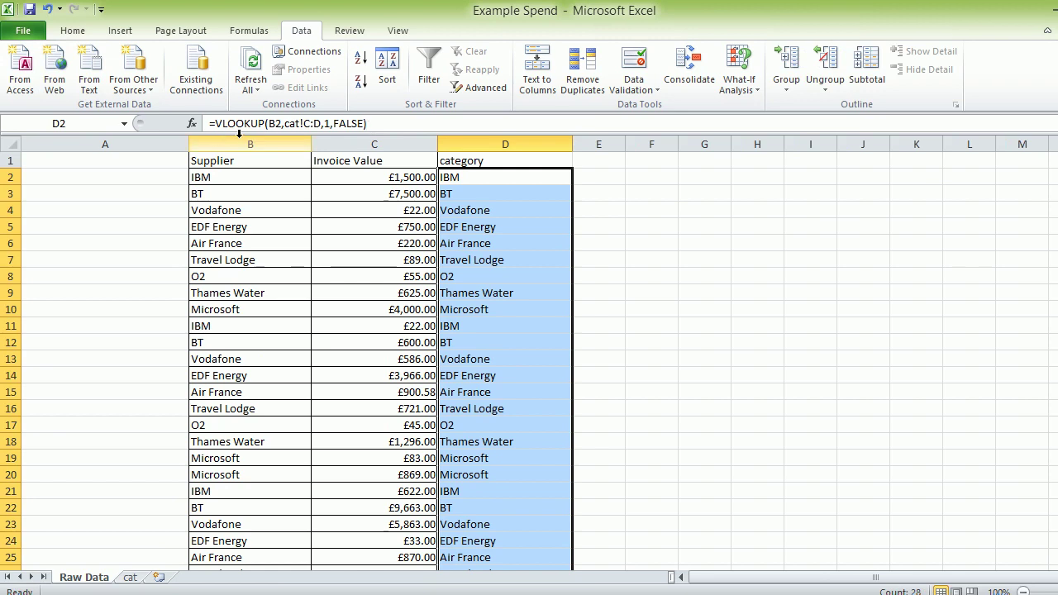
- Change the column index to 2 so the formula =VLOOKUP(B2,cat!C:D,2,FALSE) returns categories
{"action": "left_click", "coordinate": [331, 122]}
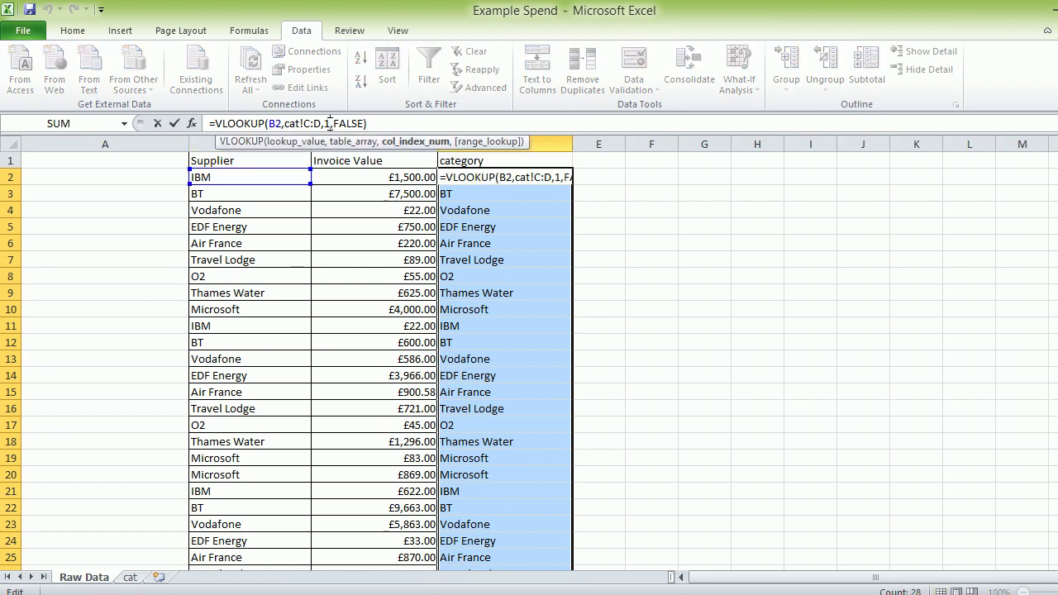
{"action": "key", "text": "BackSpace"}
{"action": "type", "text": "2"}
{"action": "key", "text": "ctrl+Return"}
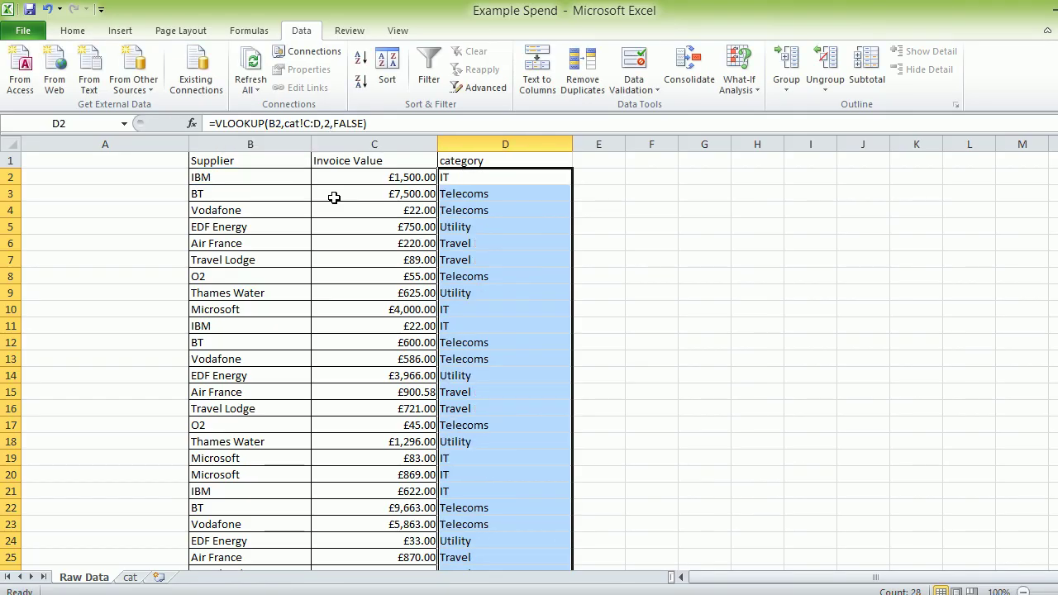
- Select the category cells D2:D29
{"action": "left_click", "coordinate": [496, 173]}
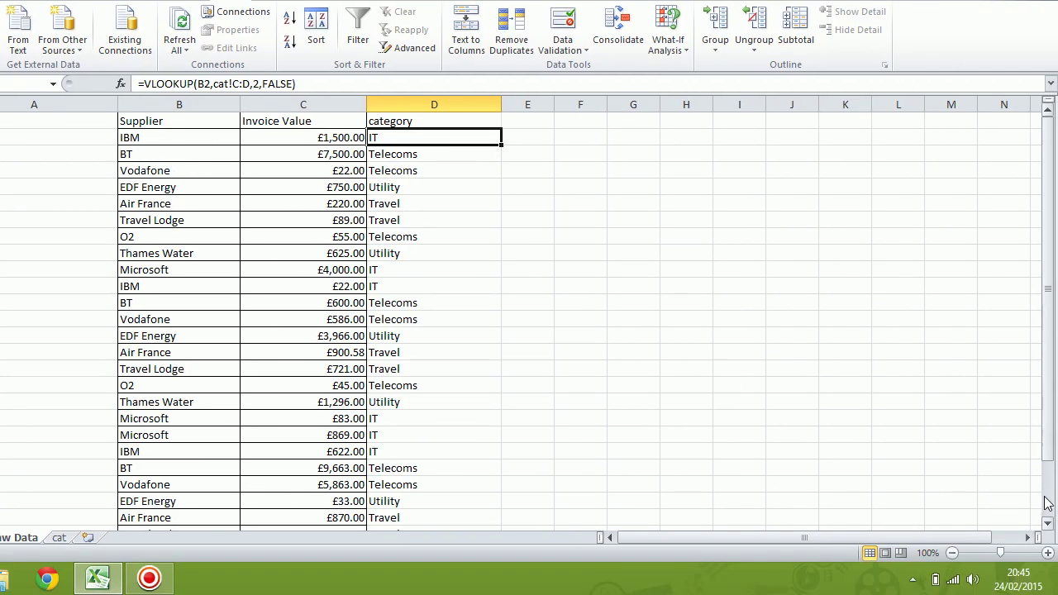
{"action": "left_click", "coordinate": [1047, 504]}
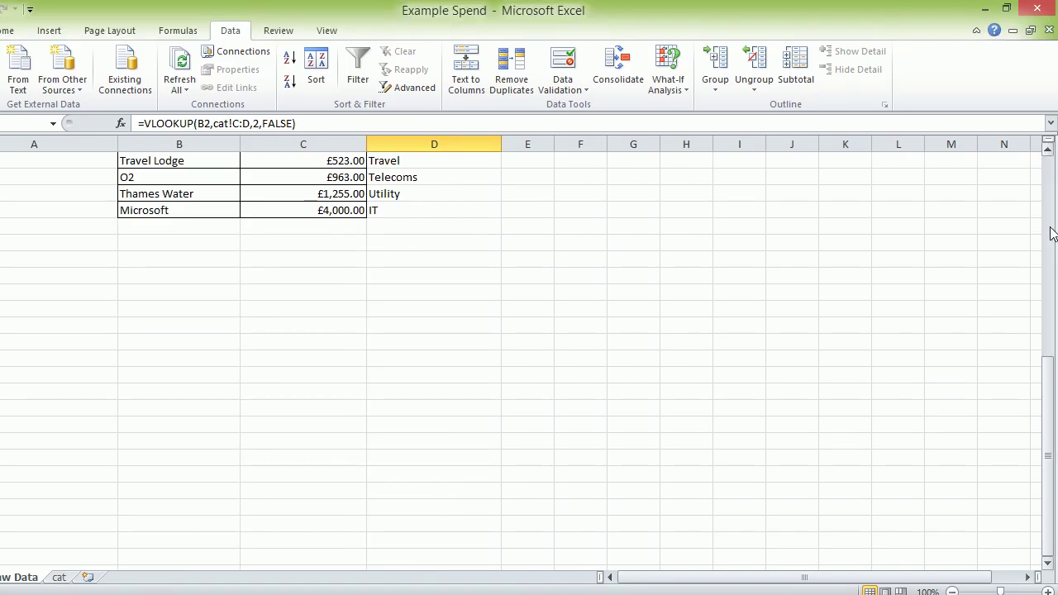
{"action": "left_click", "coordinate": [1047, 150]}
{"action": "left_click", "coordinate": [1046, 150]}
{"action": "left_click", "coordinate": [1047, 150]}
{"action": "left_click_drag", "start_coordinate": [490, 258], "coordinate": [510, 132]}
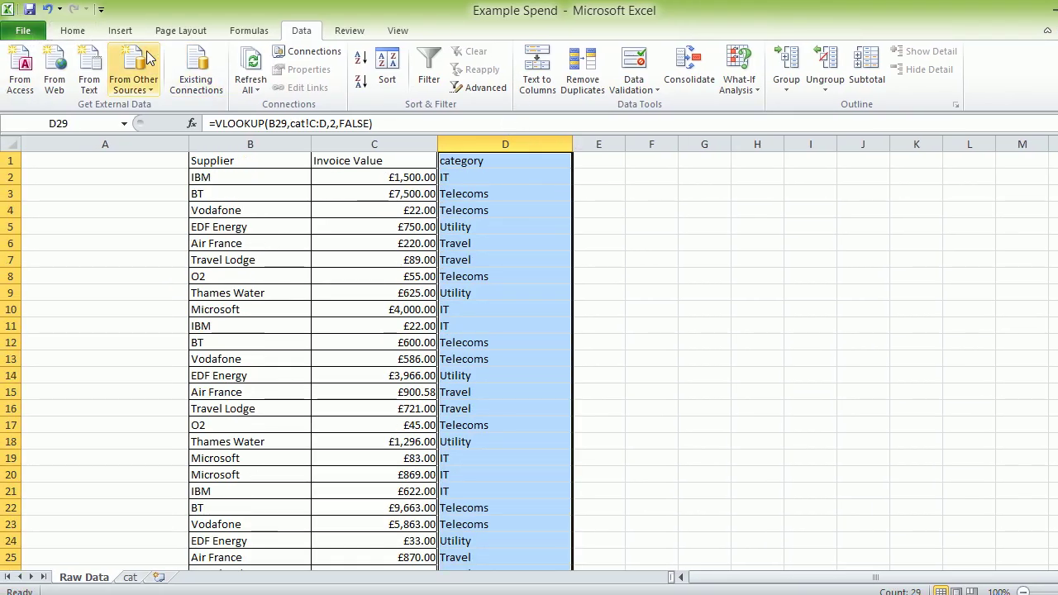
- Apply Outline and Inside borders to the selected category cells
{"action": "right_click", "coordinate": [472, 211]}
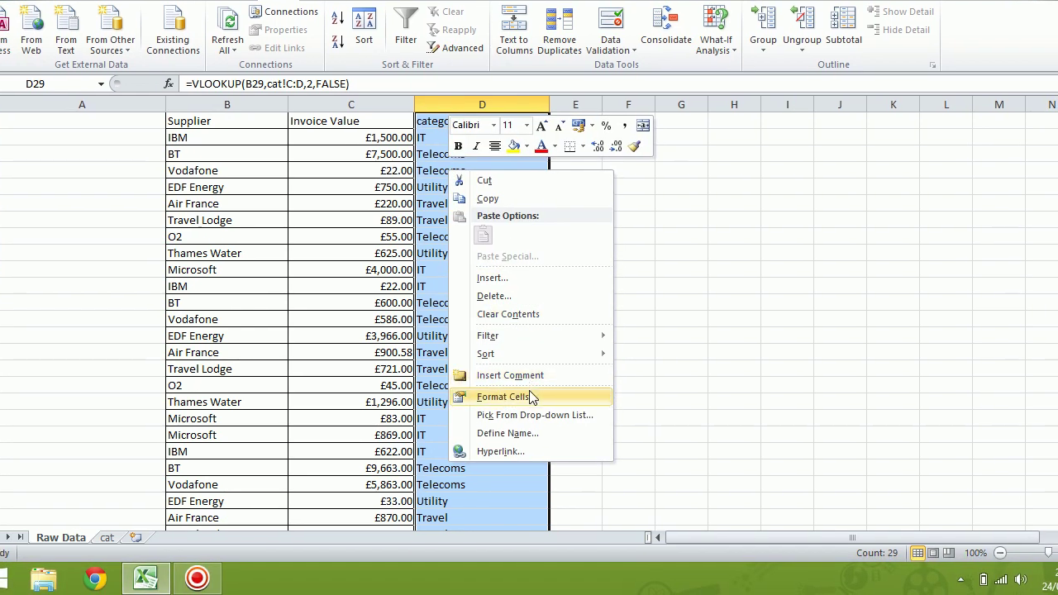
{"action": "left_click", "coordinate": [531, 397]}
{"action": "left_click", "coordinate": [489, 217]}
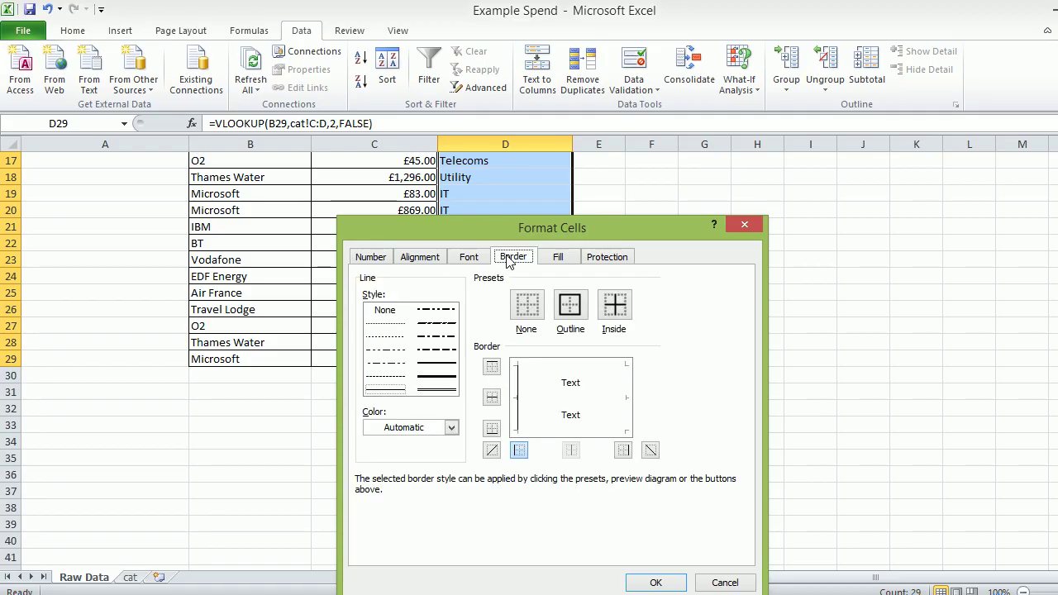
{"action": "left_click", "coordinate": [569, 305]}
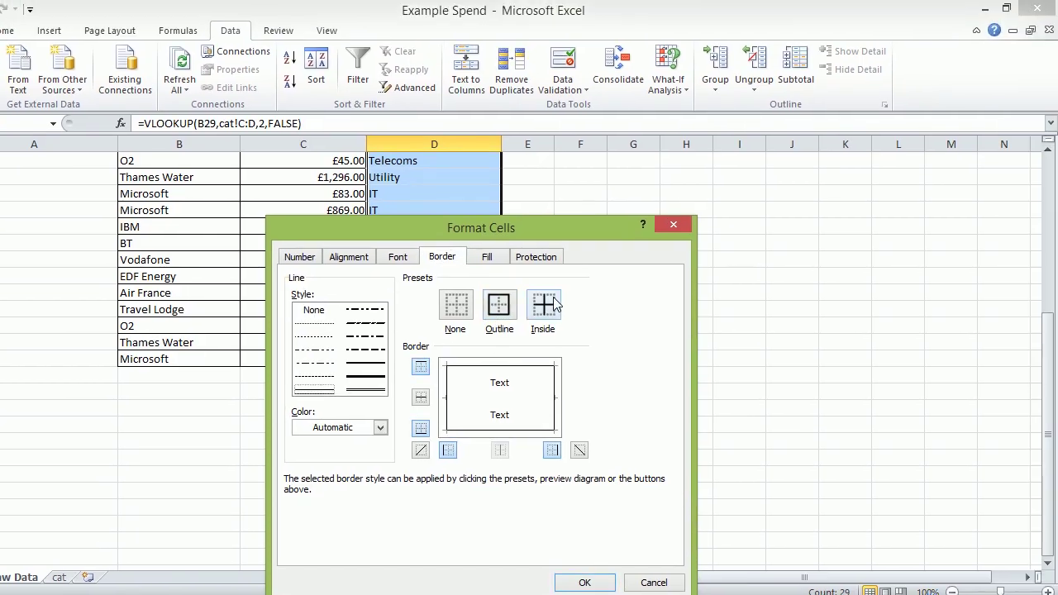
{"action": "left_click", "coordinate": [552, 305]}
{"action": "left_click", "coordinate": [583, 583]}
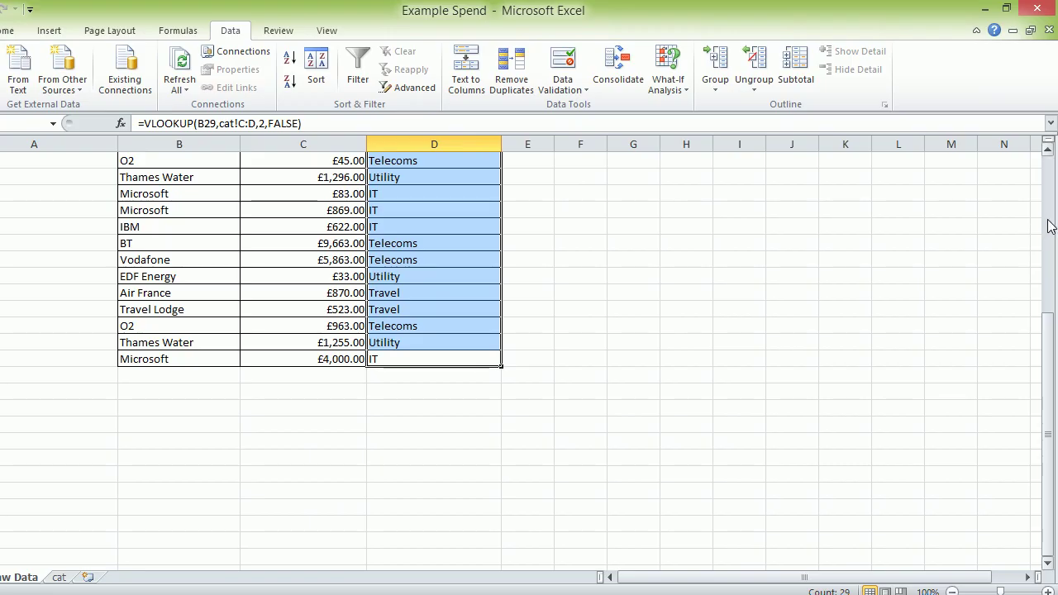
{"action": "scroll", "coordinate": [1041, 224], "scroll_direction": "up", "scroll_amount": 5}
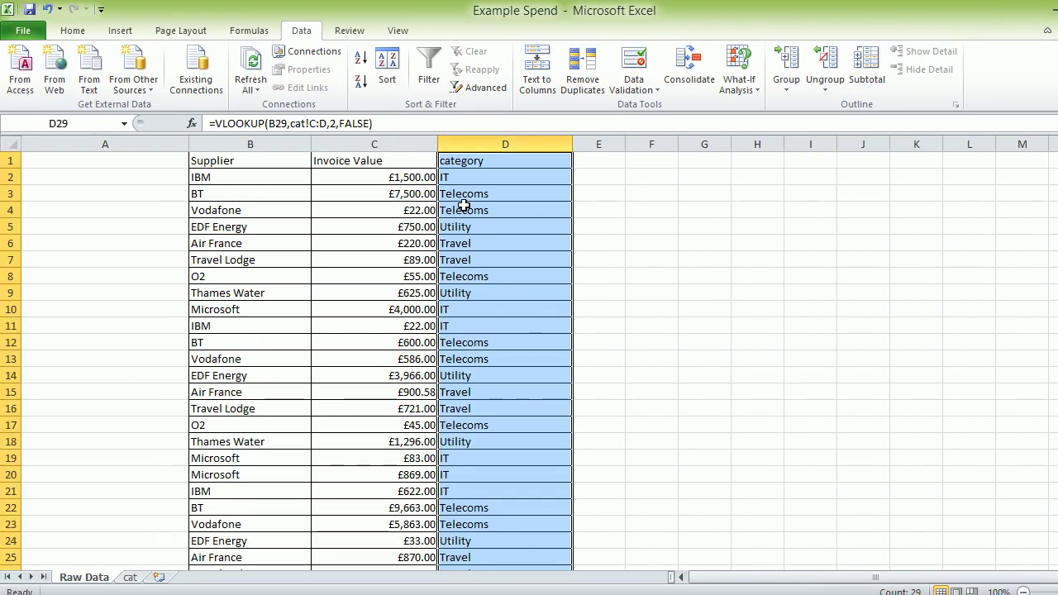
- Select columns B:D and start a PivotTable from 'Raw Data'!$B:$D on a new worksheet
{"action": "left_click", "coordinate": [446, 177]}
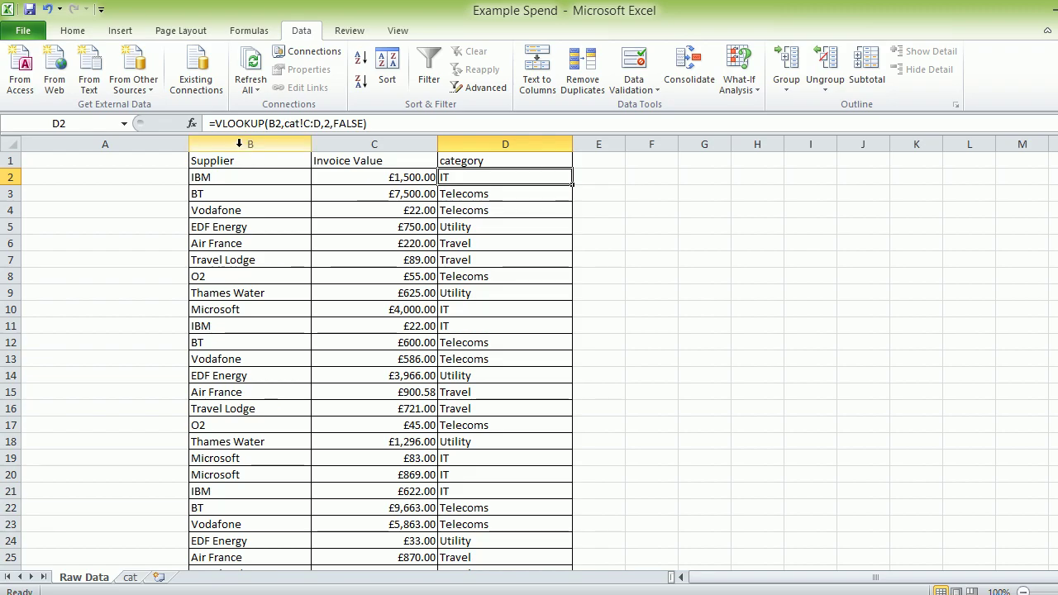
{"action": "left_click_drag", "start_coordinate": [239, 143], "coordinate": [503, 142]}
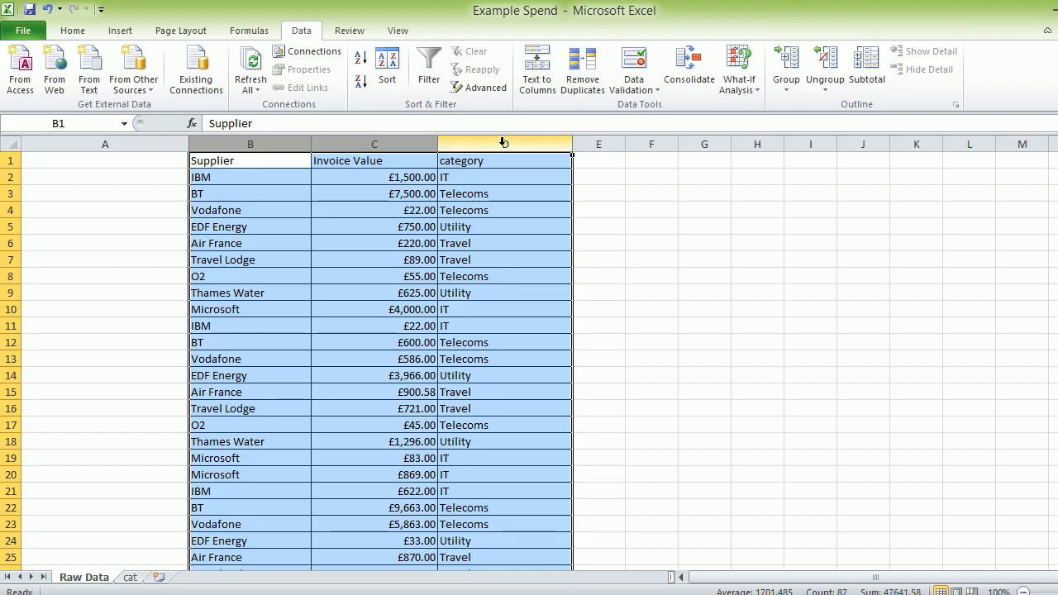
{"action": "left_click", "coordinate": [119, 36]}
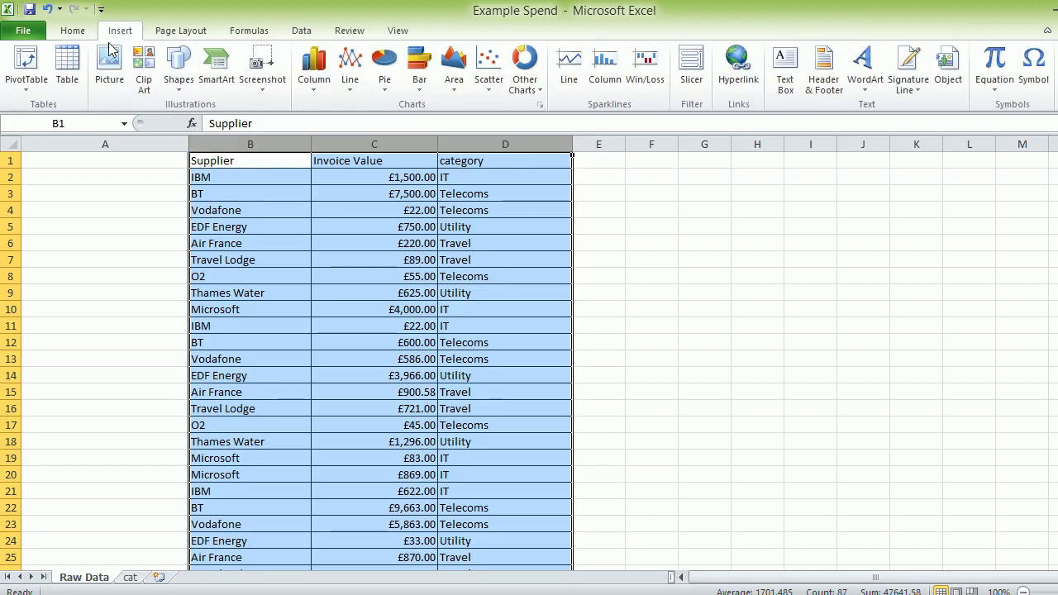
{"action": "left_click", "coordinate": [27, 70]}
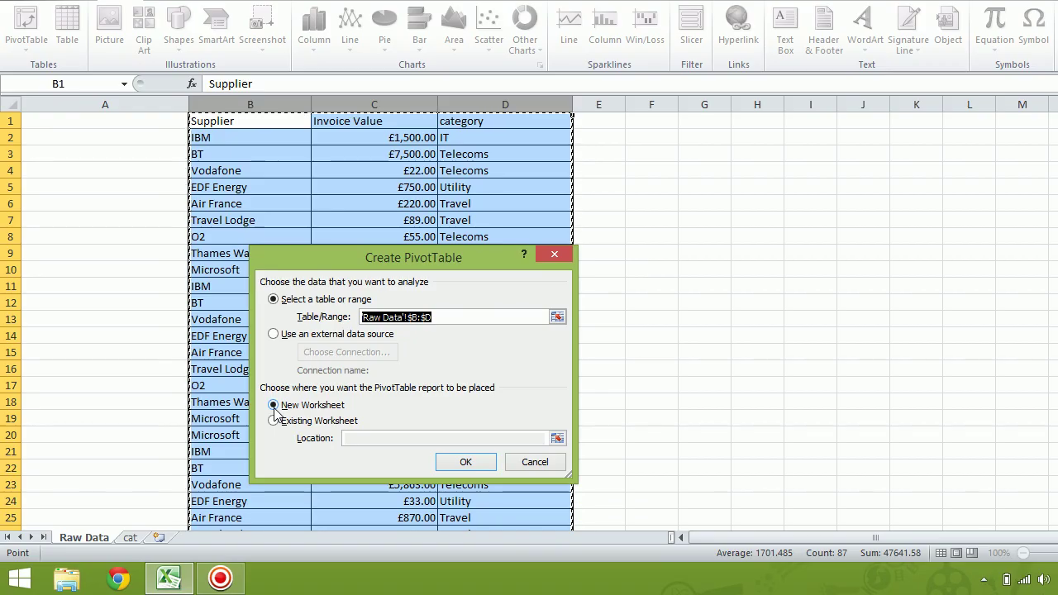
- Create a PivotTable on a new sheet with category as rows and Invoice Value as values
{"action": "left_click", "coordinate": [465, 463]}
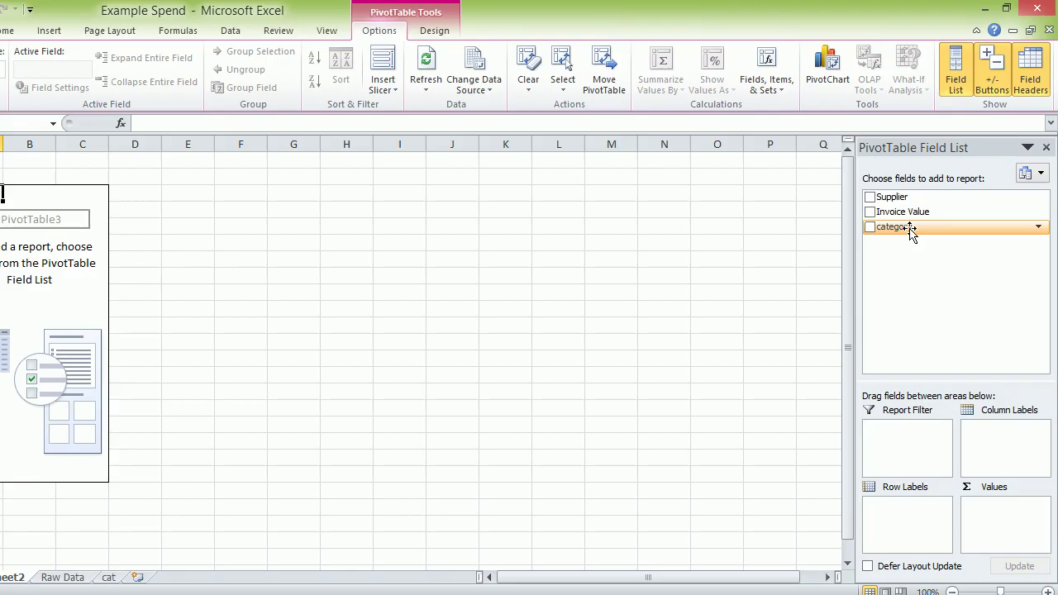
{"action": "left_click_drag", "start_coordinate": [908, 231], "coordinate": [894, 505]}
{"action": "left_click_drag", "start_coordinate": [894, 464], "coordinate": [894, 469]}
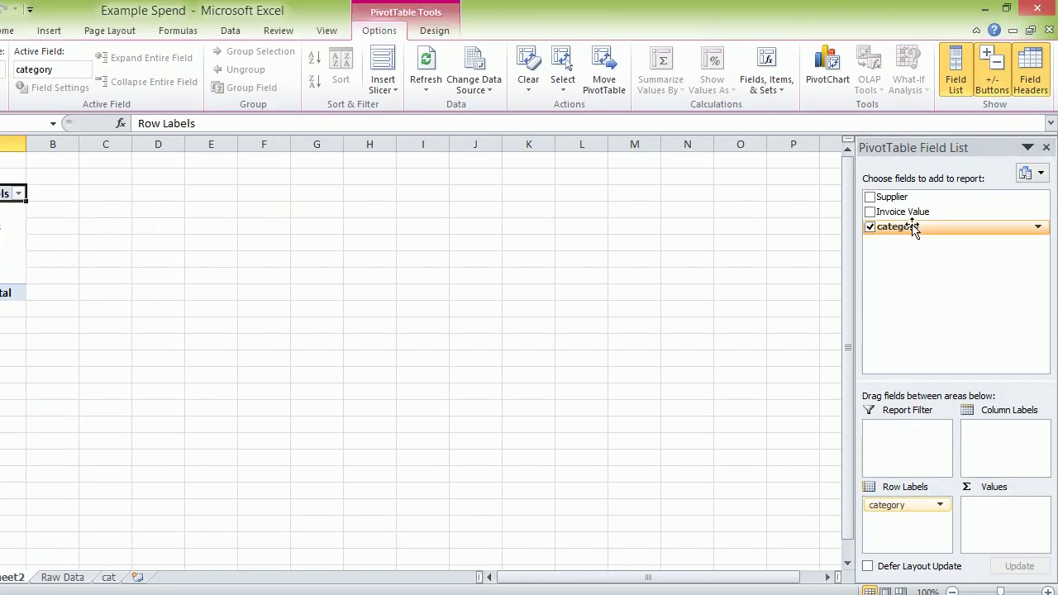
{"action": "left_click_drag", "start_coordinate": [902, 211], "coordinate": [1033, 515]}
{"action": "left_click_drag", "start_coordinate": [1032, 475], "coordinate": [1007, 471]}
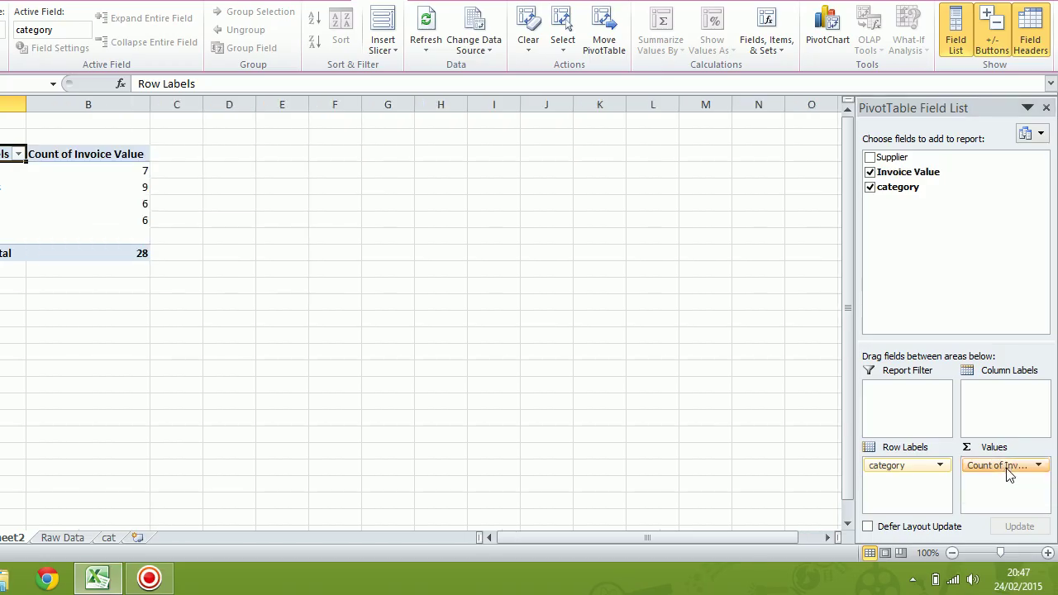
{"action": "key", "text": "super+c"}
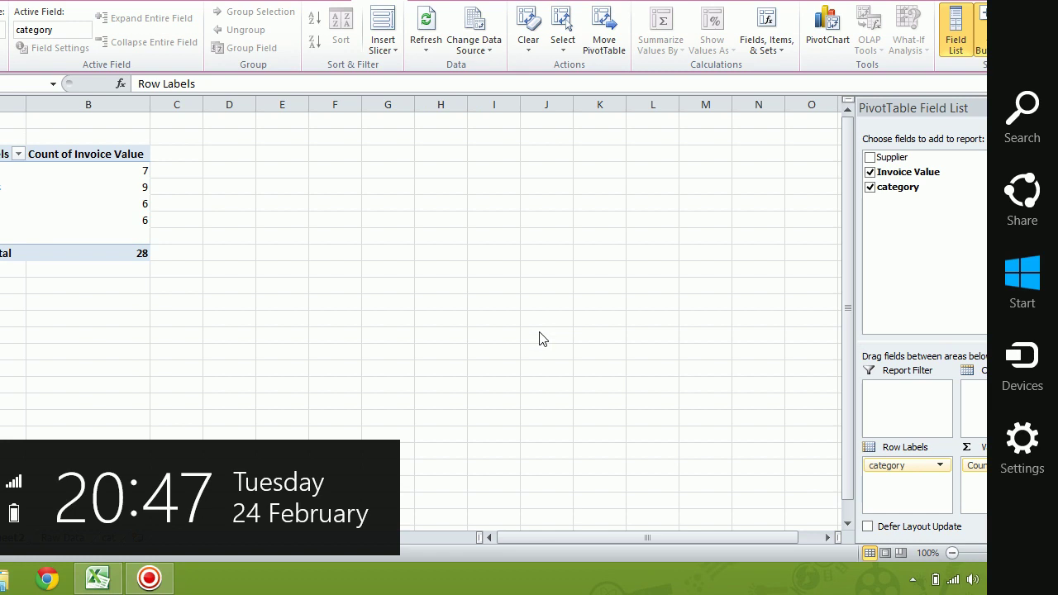
{"action": "left_click", "coordinate": [538, 339]}
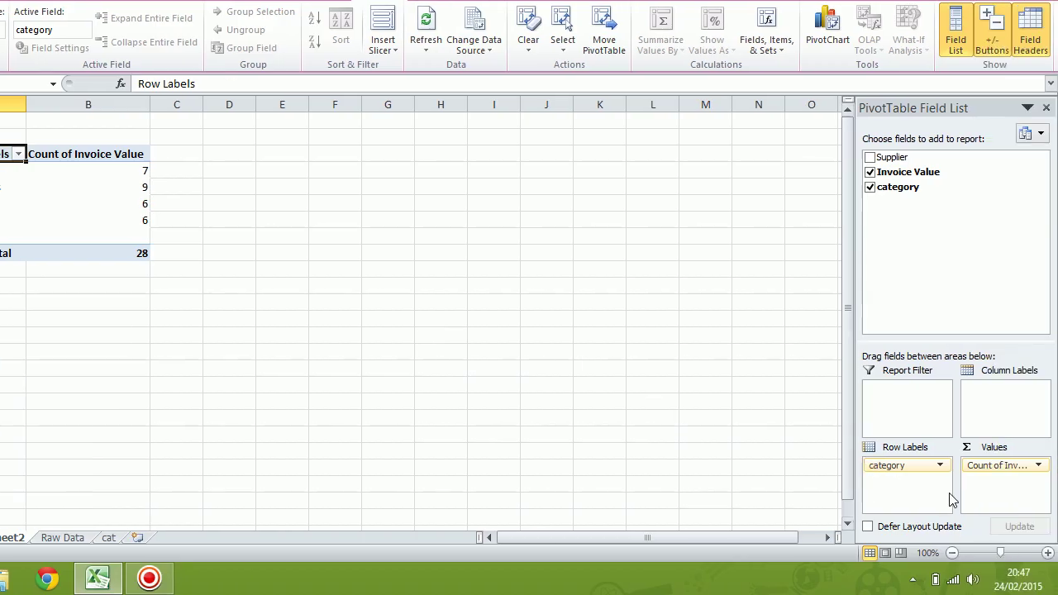
- Change the Invoice Value field to Sum instead of Count
{"action": "left_click", "coordinate": [1040, 466]}
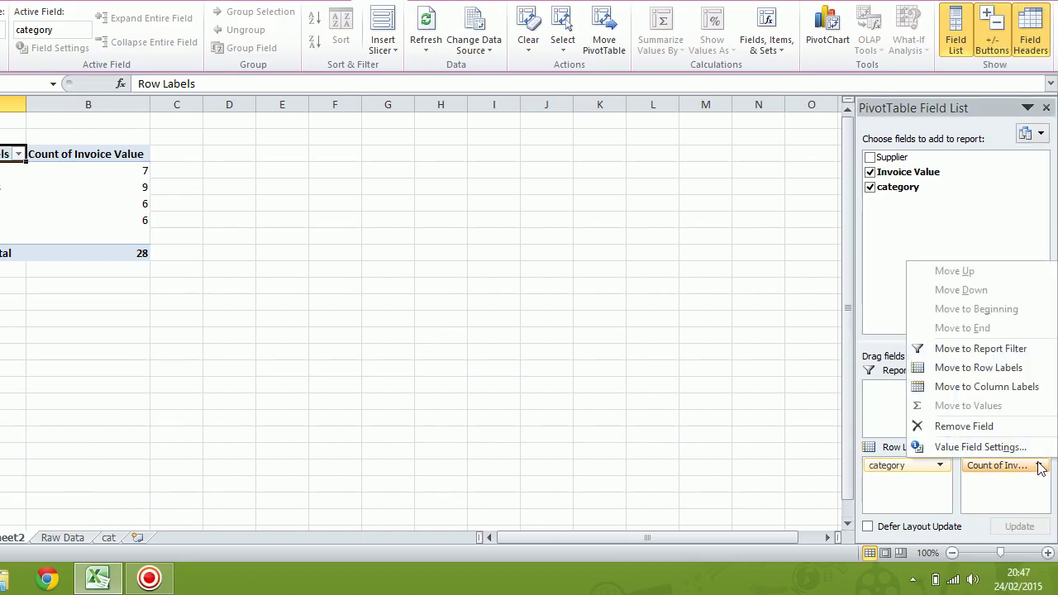
{"action": "left_click", "coordinate": [1000, 446]}
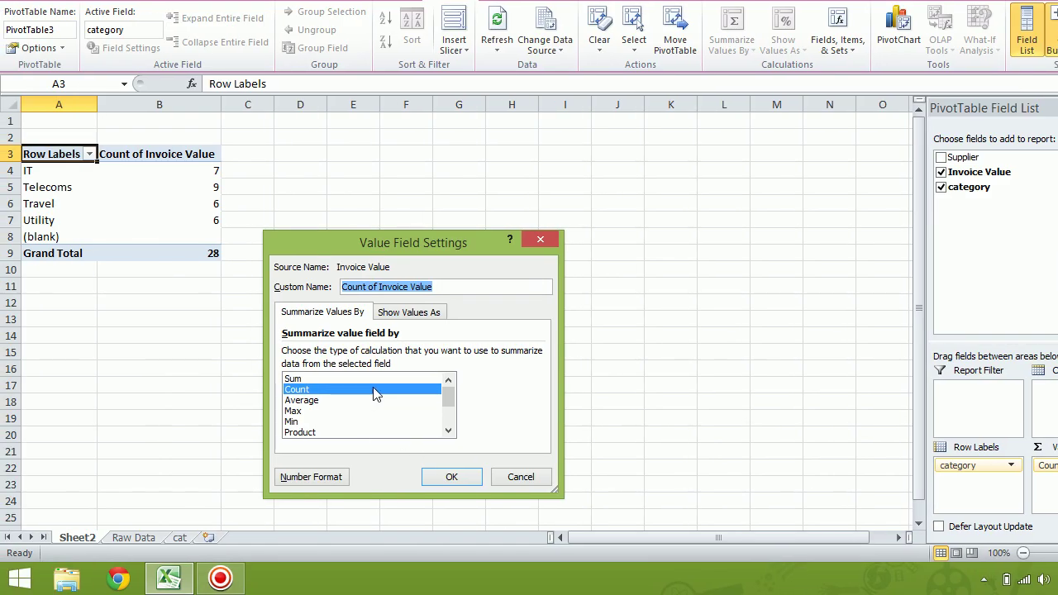
{"action": "left_click", "coordinate": [316, 379]}
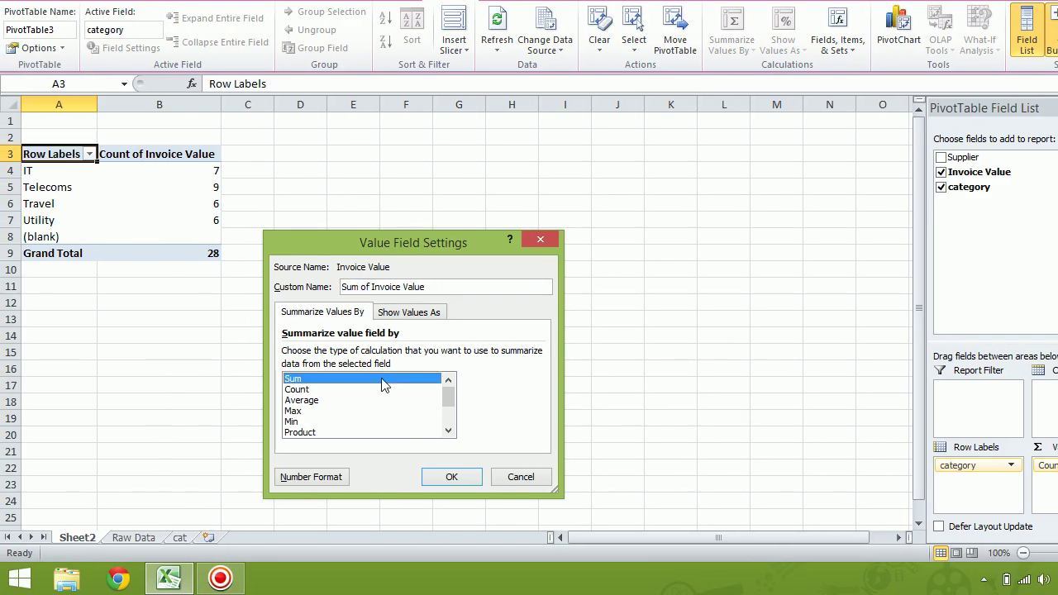
{"action": "left_click", "coordinate": [451, 477]}
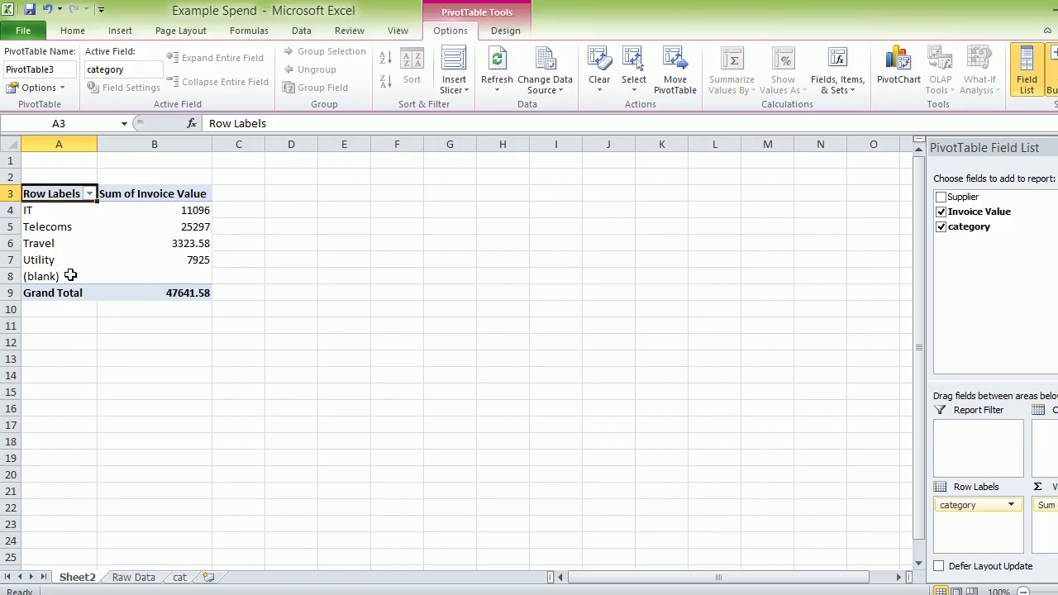
- Filter the (blank) category out of the row labels
{"action": "left_click", "coordinate": [70, 275]}
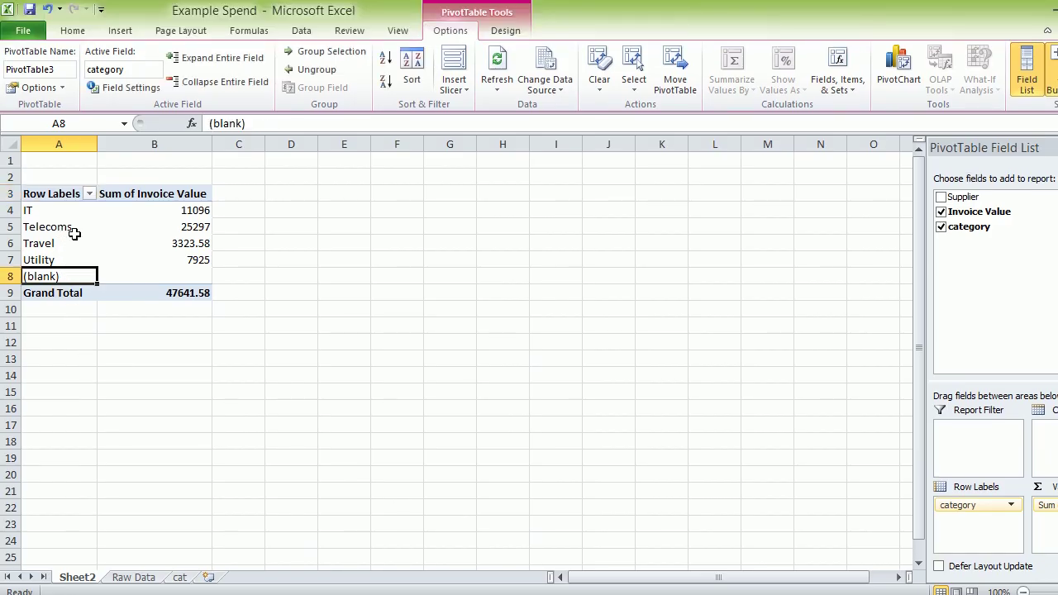
{"action": "left_click", "coordinate": [89, 193]}
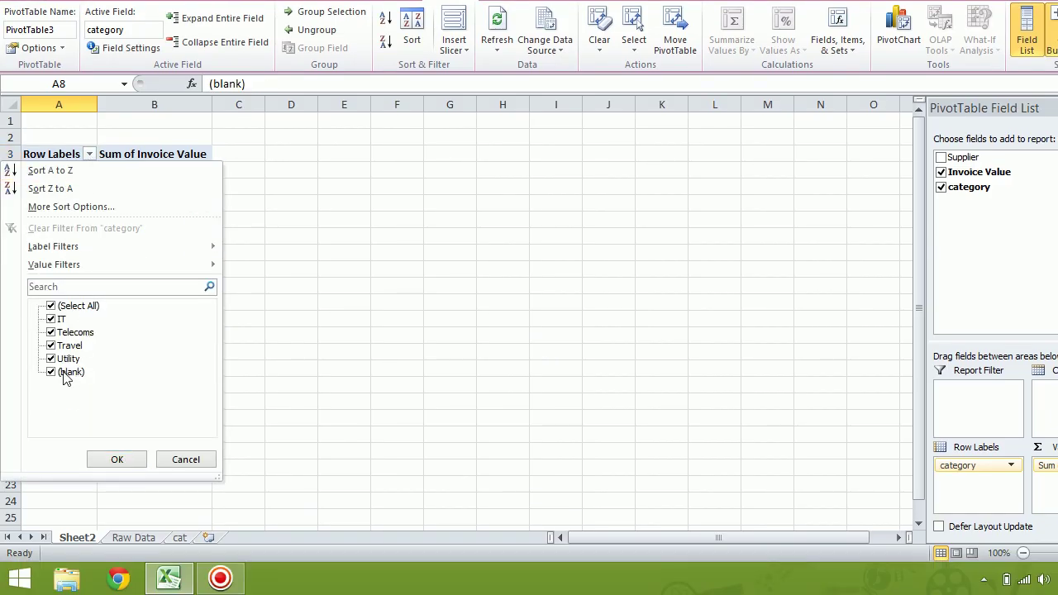
{"action": "left_click", "coordinate": [50, 372]}
{"action": "left_click", "coordinate": [134, 458]}
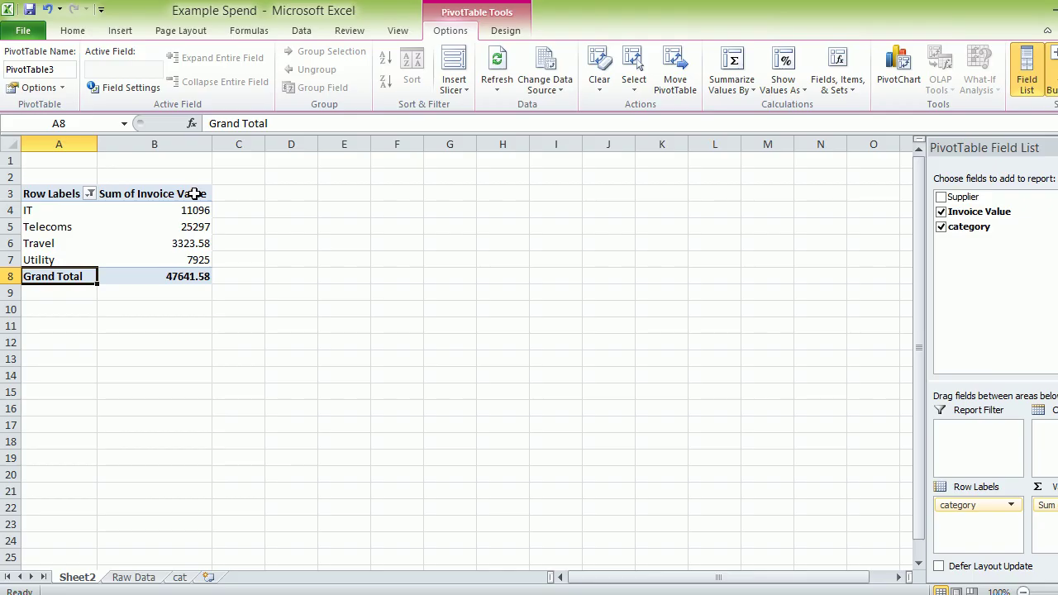
- Format Sum of Invoice Value as £ currency with 0 decimal places
{"action": "left_click", "coordinate": [195, 193]}
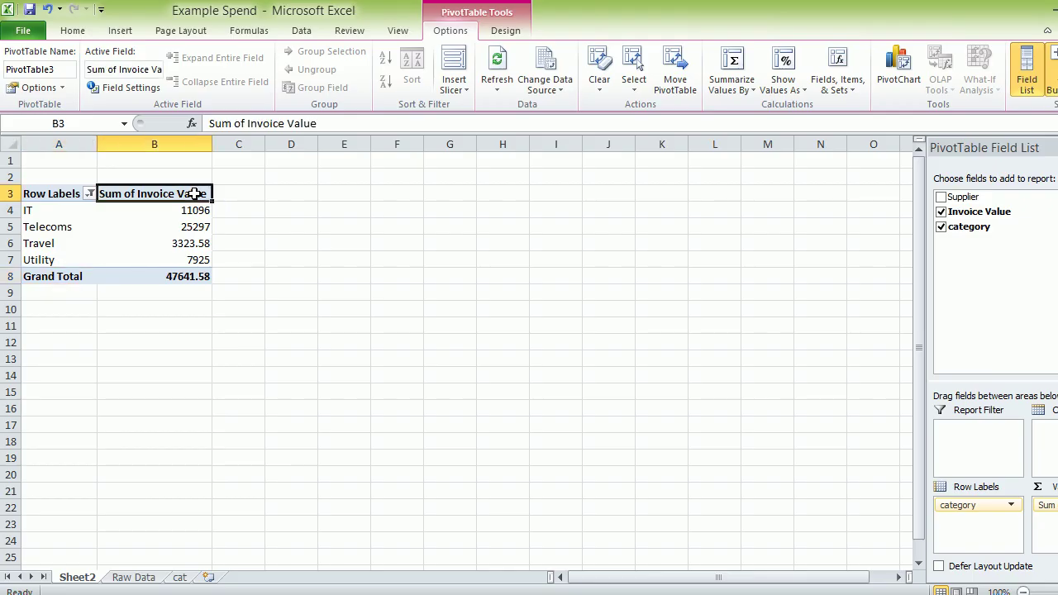
{"action": "right_click", "coordinate": [195, 194]}
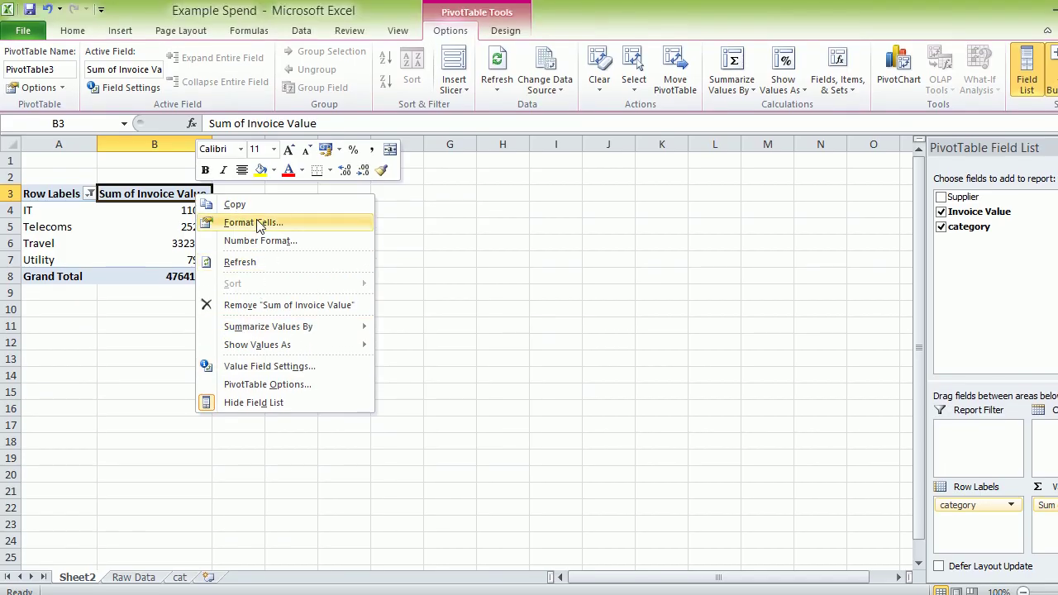
{"action": "left_click", "coordinate": [267, 241]}
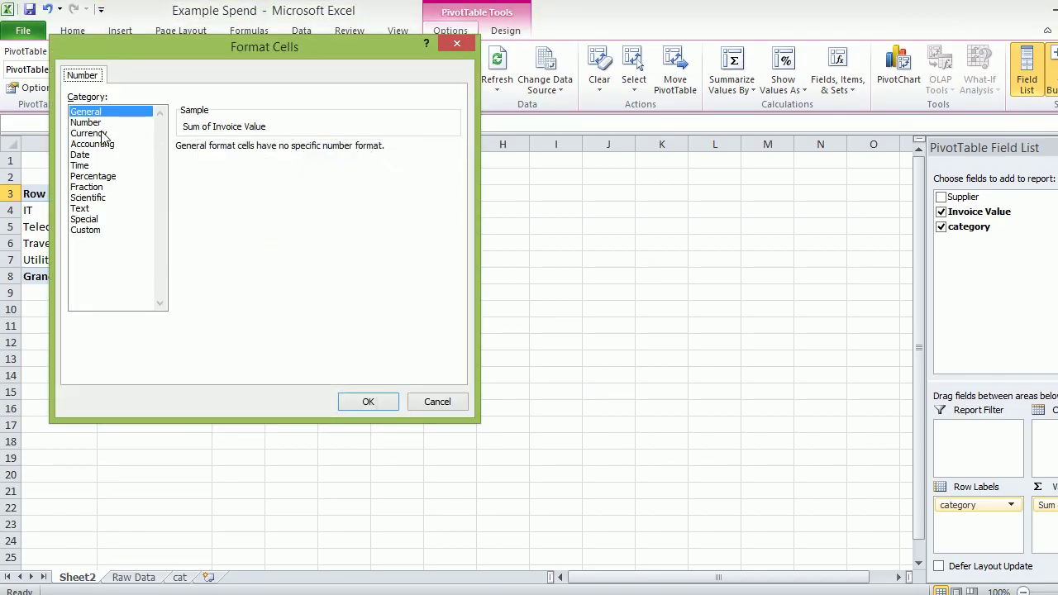
{"action": "left_click", "coordinate": [103, 135]}
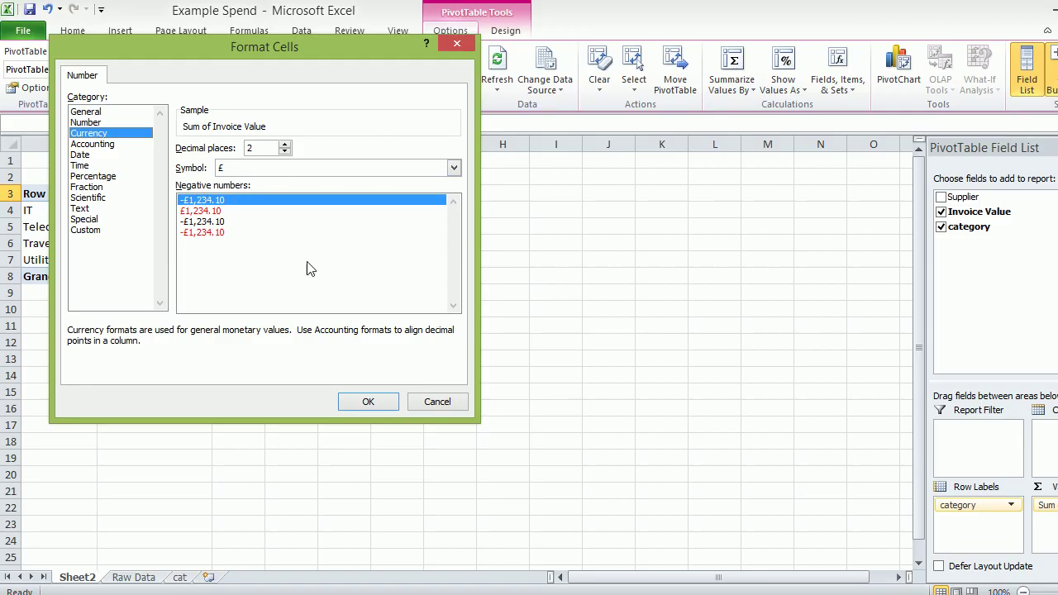
{"action": "left_click", "coordinate": [298, 199]}
{"action": "left_click", "coordinate": [284, 152]}
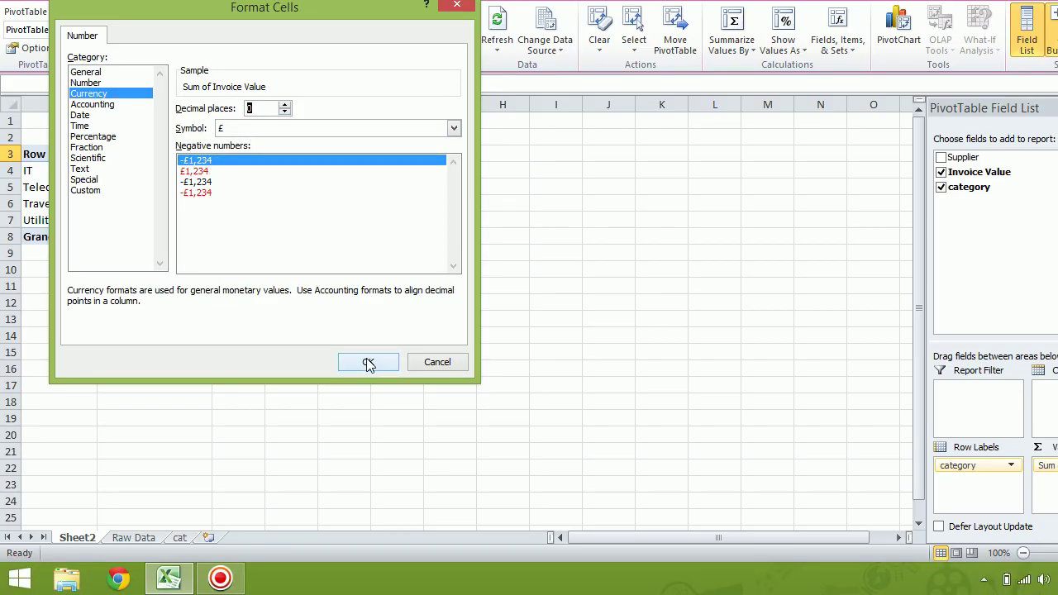
{"action": "left_click", "coordinate": [369, 365]}
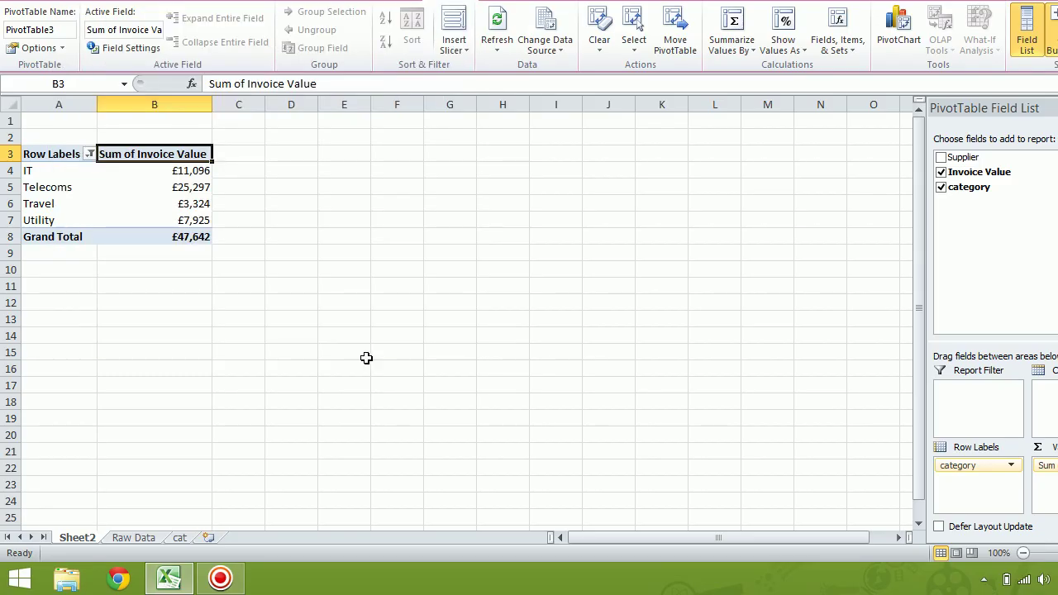
{"action": "left_click", "coordinate": [133, 537]}
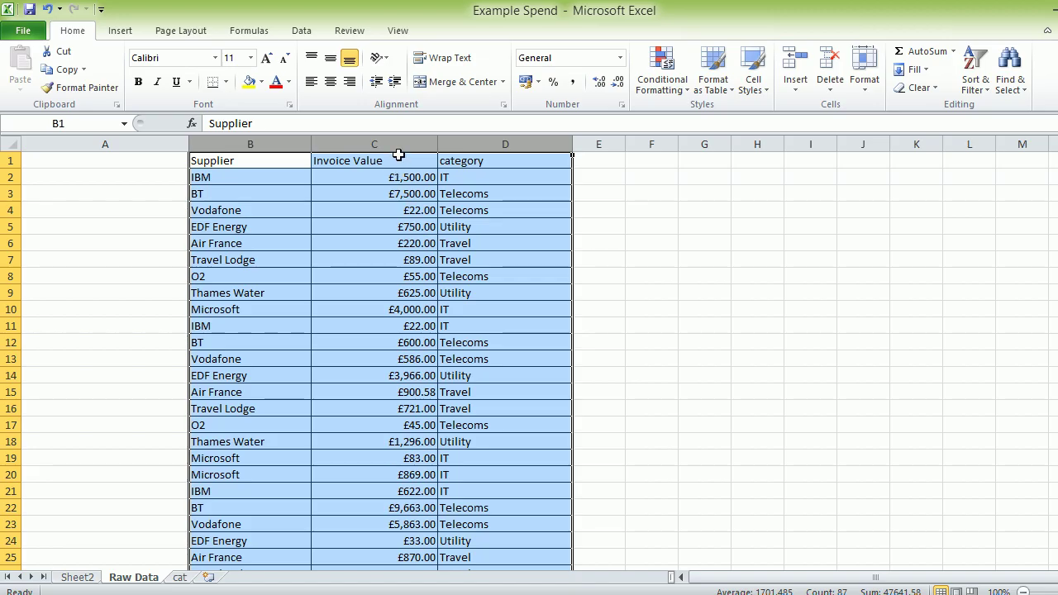
{"action": "left_click", "coordinate": [398, 143]}
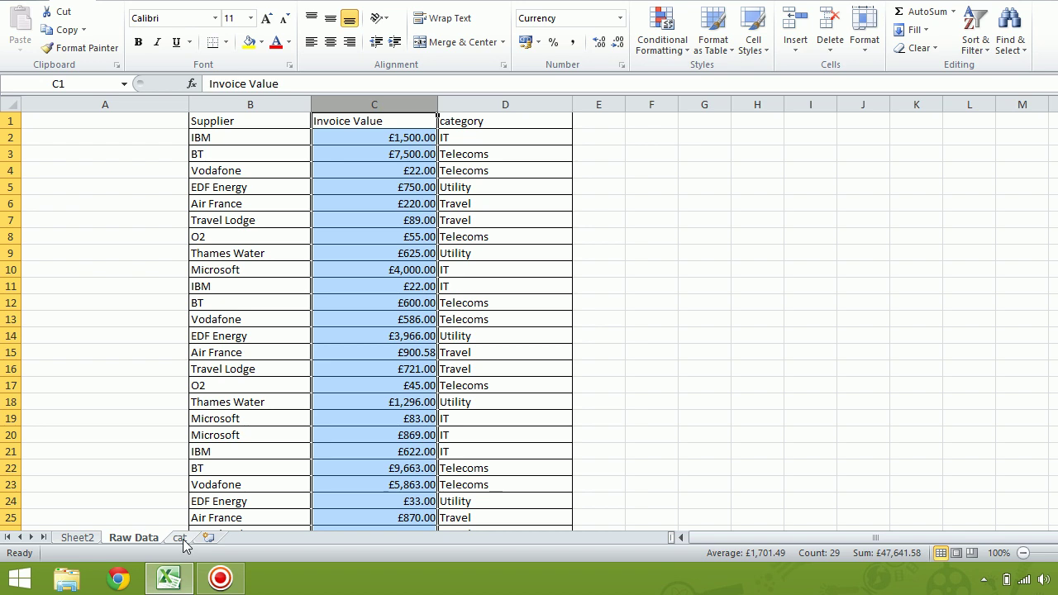
{"action": "left_click", "coordinate": [83, 538]}
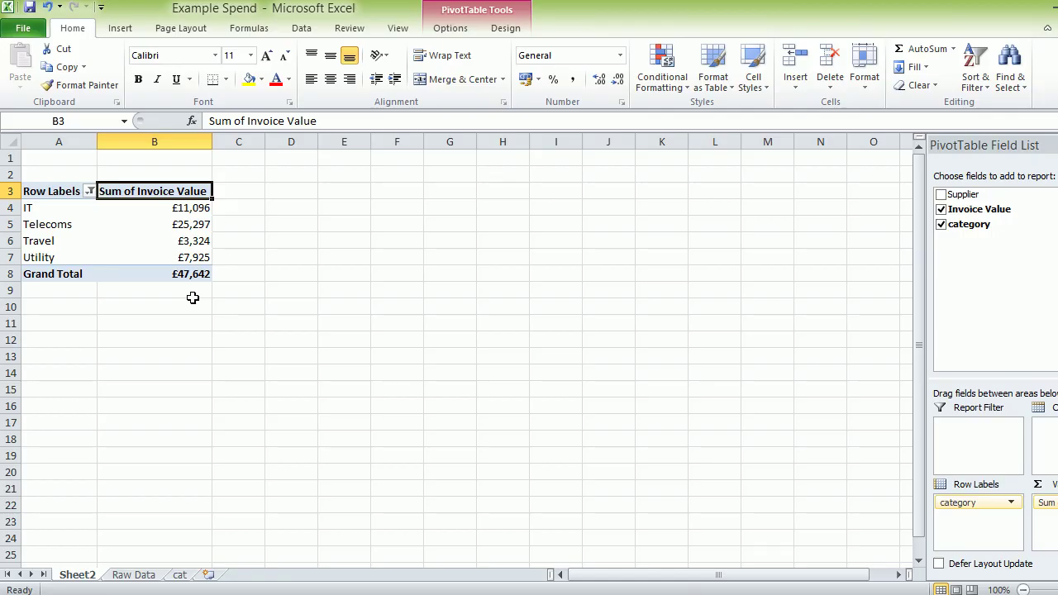
- Select the four categories with their totals and insert a 2-D pie chart
{"action": "mouse_move", "coordinate": [202, 261]}
{"action": "left_click", "coordinate": [206, 347]}
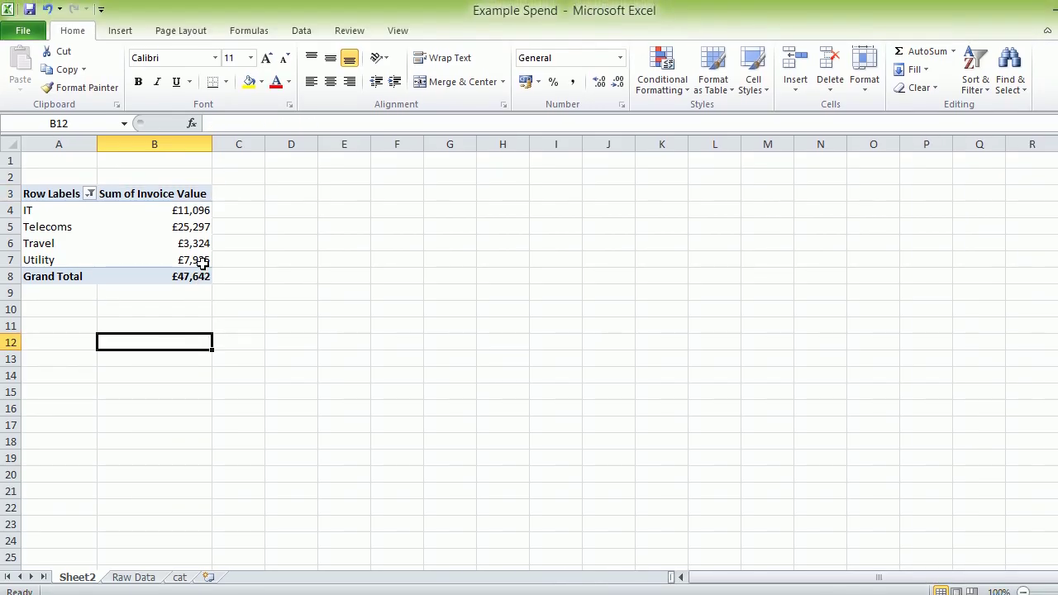
{"action": "left_click_drag", "start_coordinate": [203, 262], "coordinate": [43, 198]}
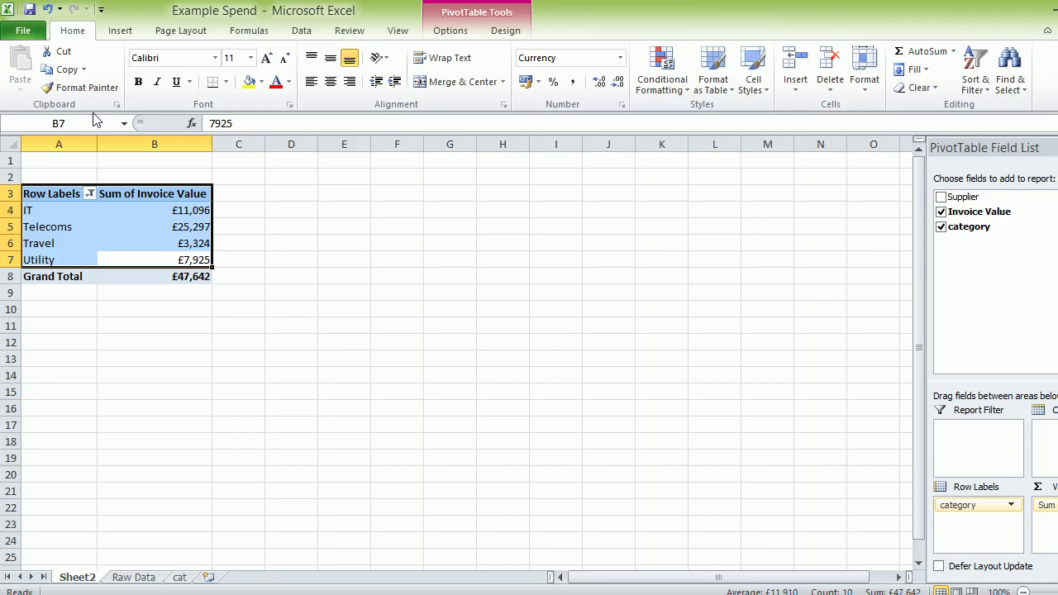
{"action": "left_click", "coordinate": [120, 30]}
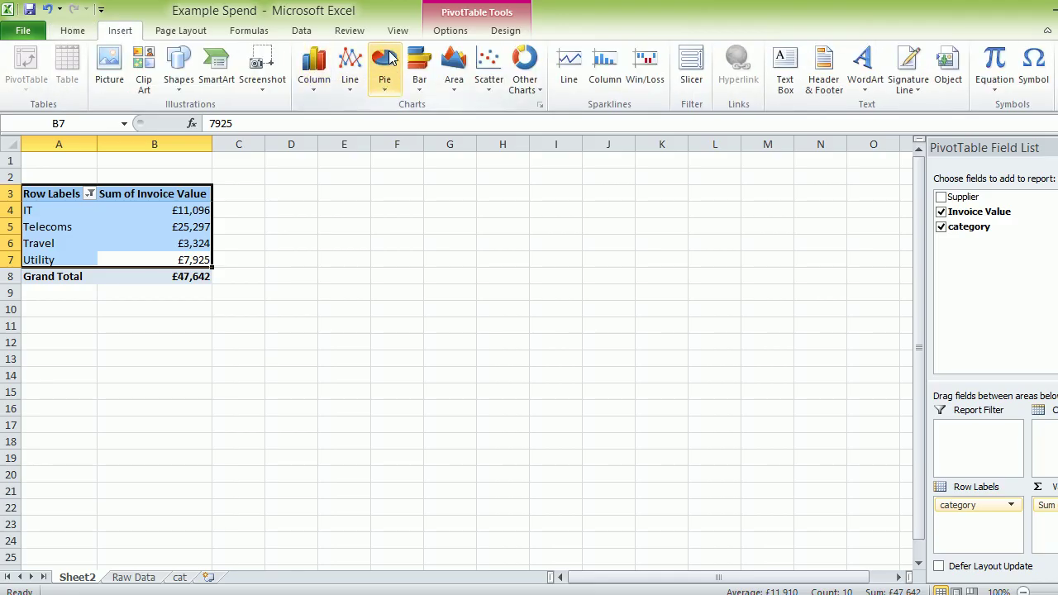
{"action": "left_click", "coordinate": [386, 64]}
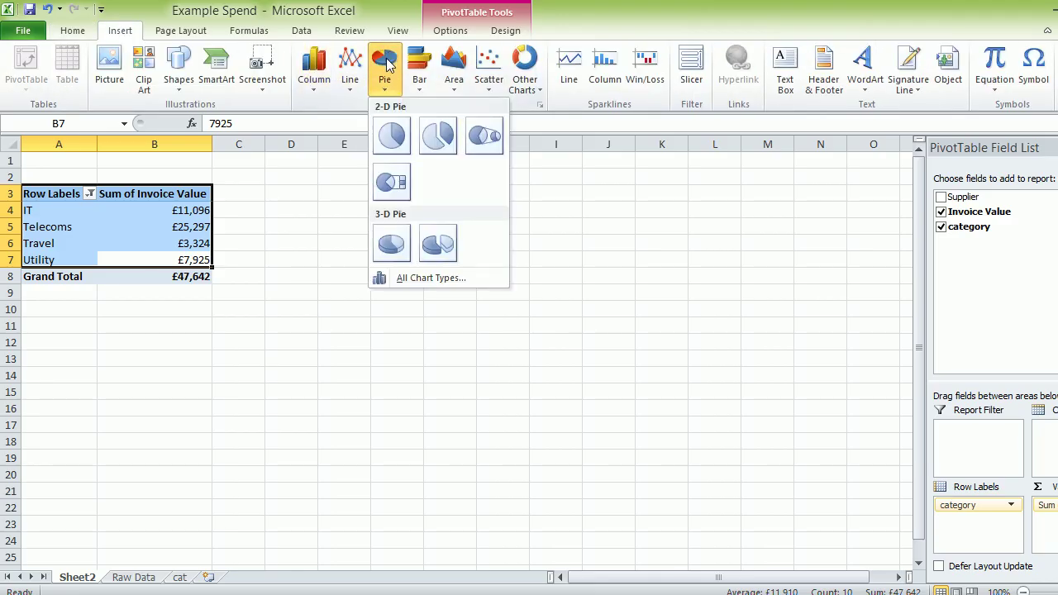
{"action": "left_click", "coordinate": [402, 148]}
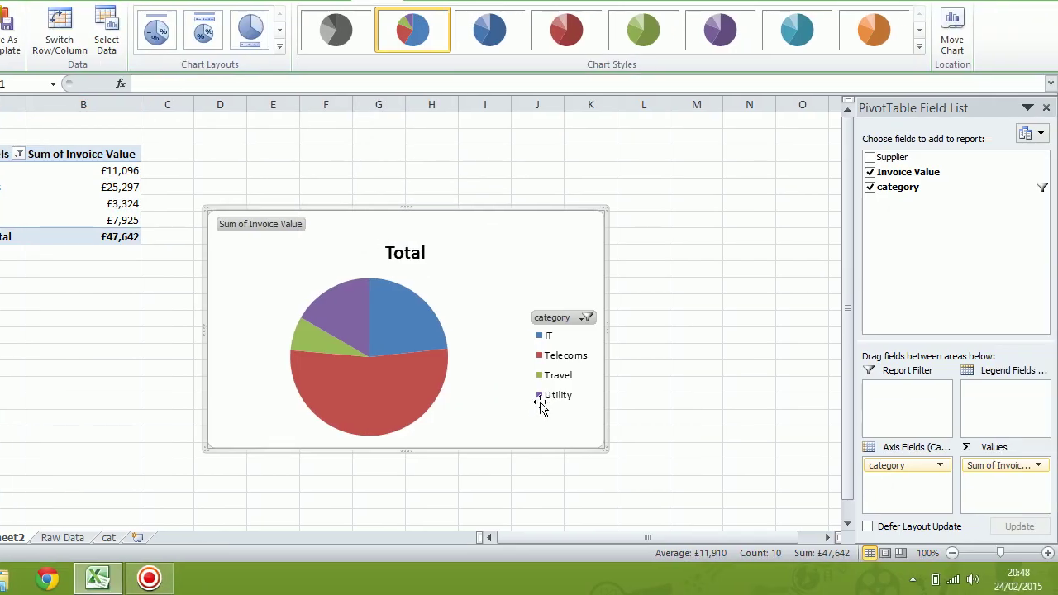
- Add data labels to the pie slices showing £11,096, £25,297, £3,324 and £7,925
{"action": "mouse_move", "coordinate": [399, 319]}
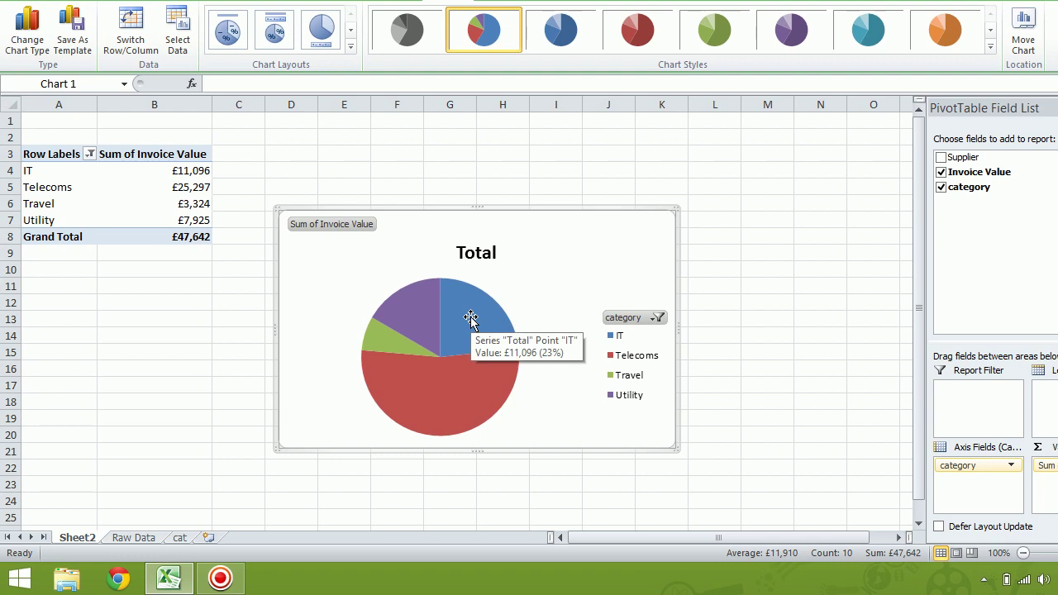
{"action": "right_click", "coordinate": [470, 319]}
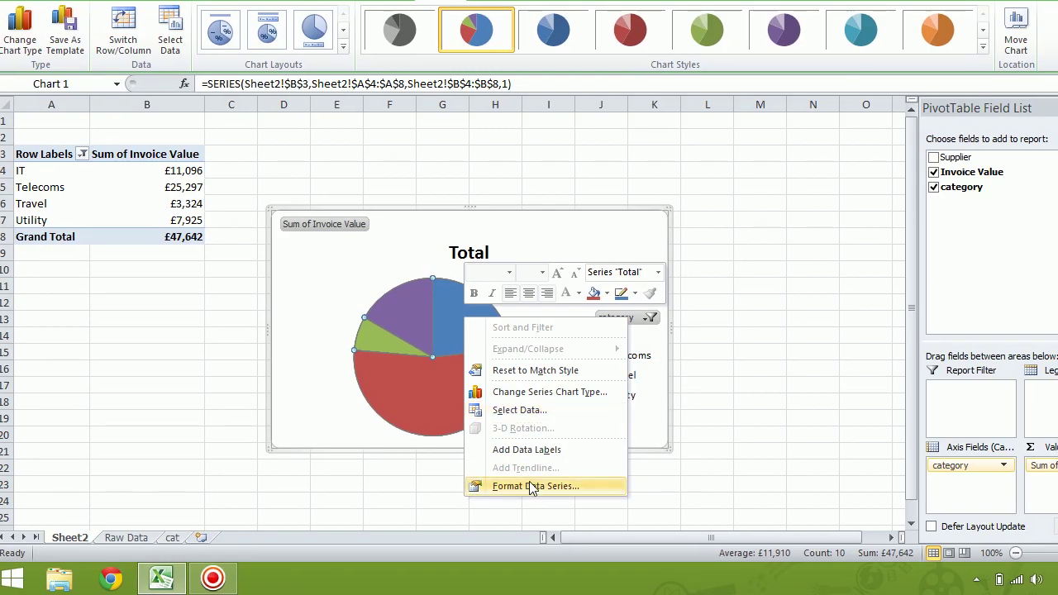
{"action": "left_click", "coordinate": [531, 486]}
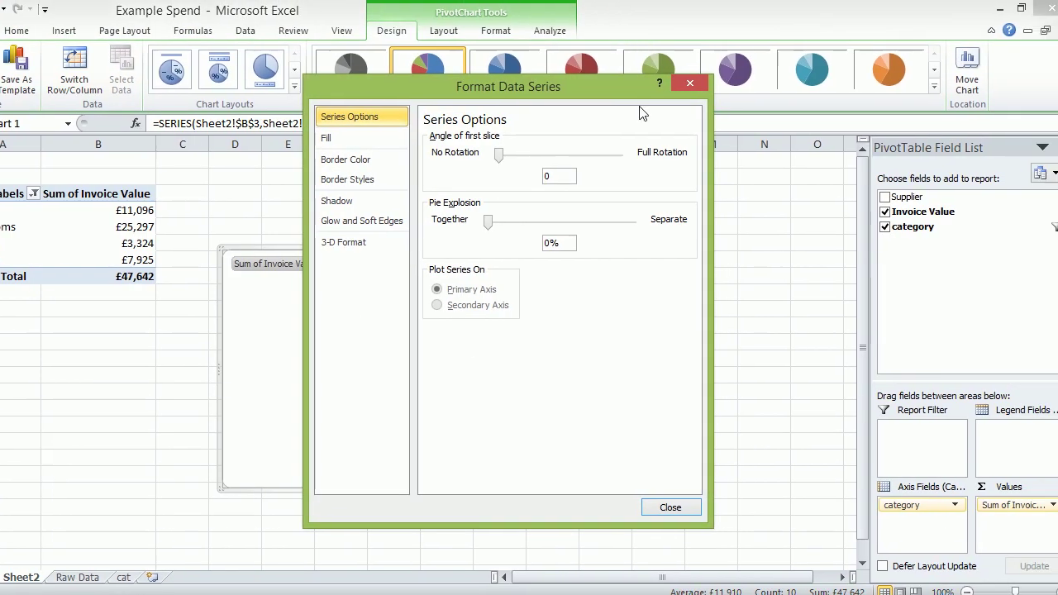
{"action": "left_click", "coordinate": [687, 88]}
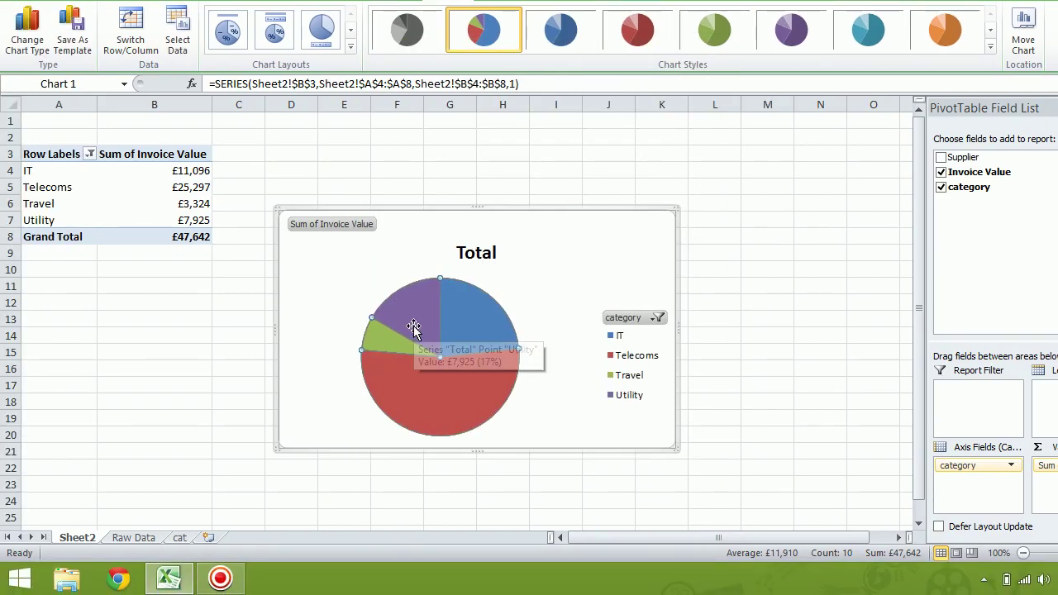
{"action": "right_click", "coordinate": [414, 329]}
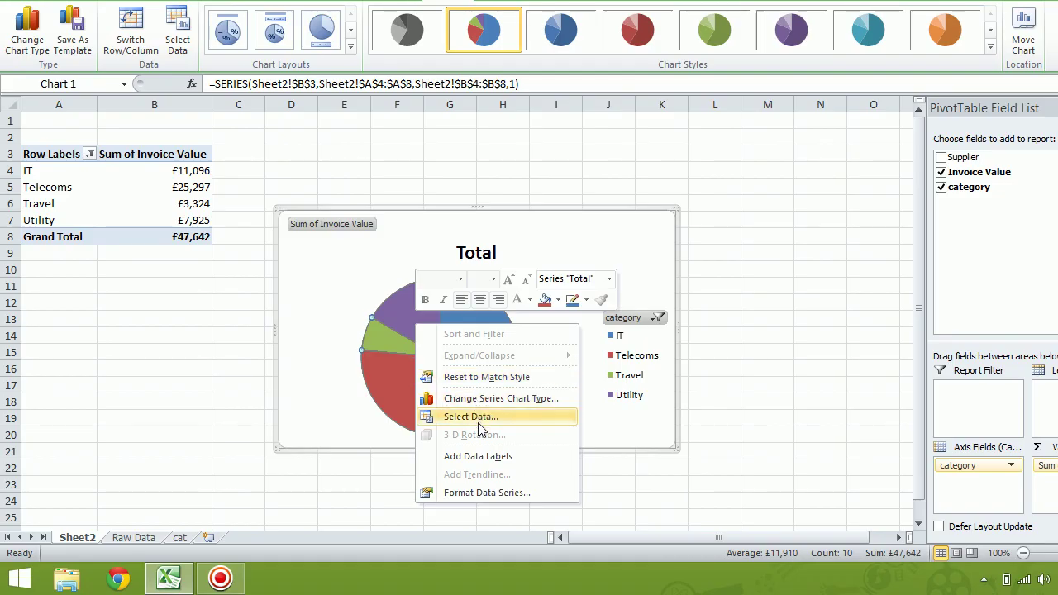
{"action": "left_click", "coordinate": [480, 457]}
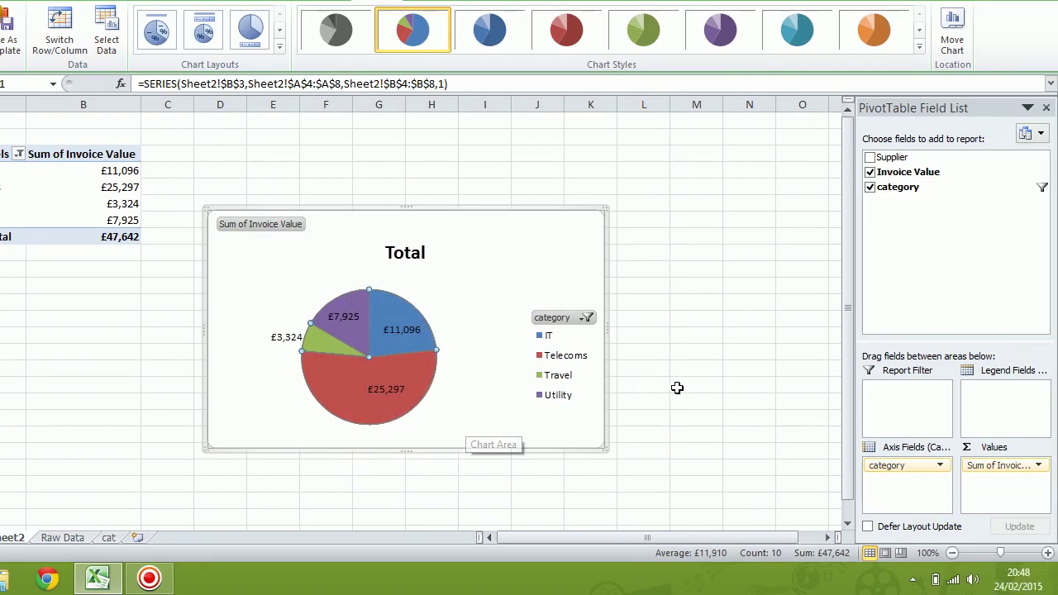
{"action": "left_click", "coordinate": [676, 387]}
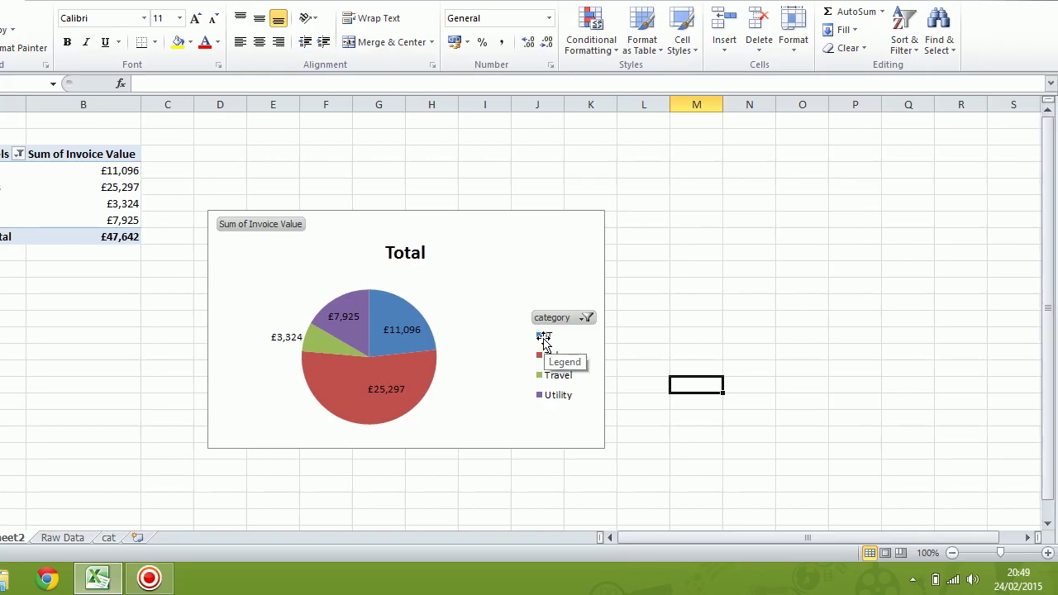
{"action": "mouse_move", "coordinate": [403, 346]}
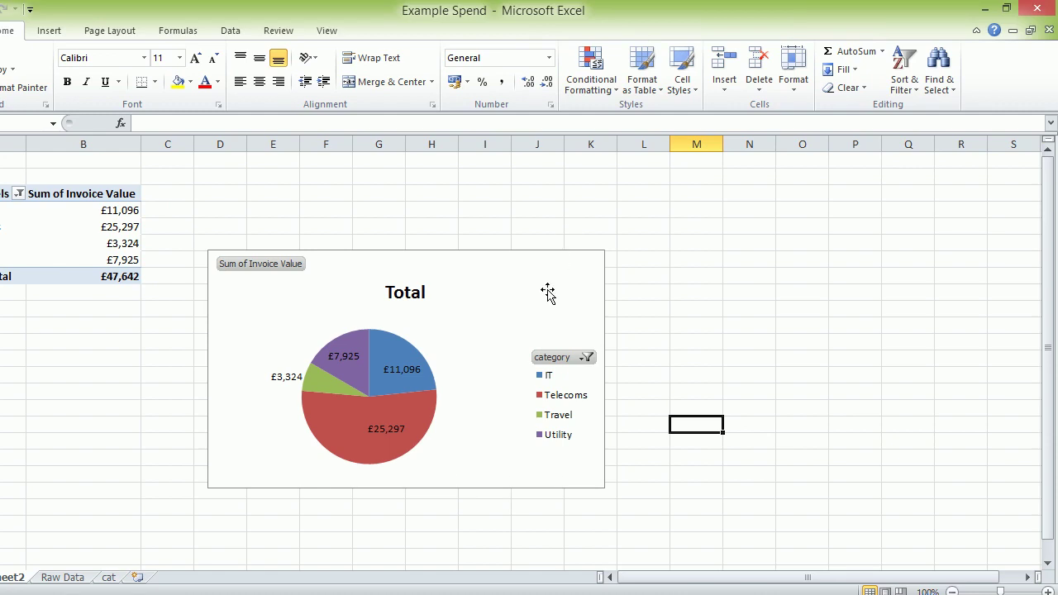
- Move the pie chart below the pivot table, then delete it
{"action": "left_click", "coordinate": [547, 293]}
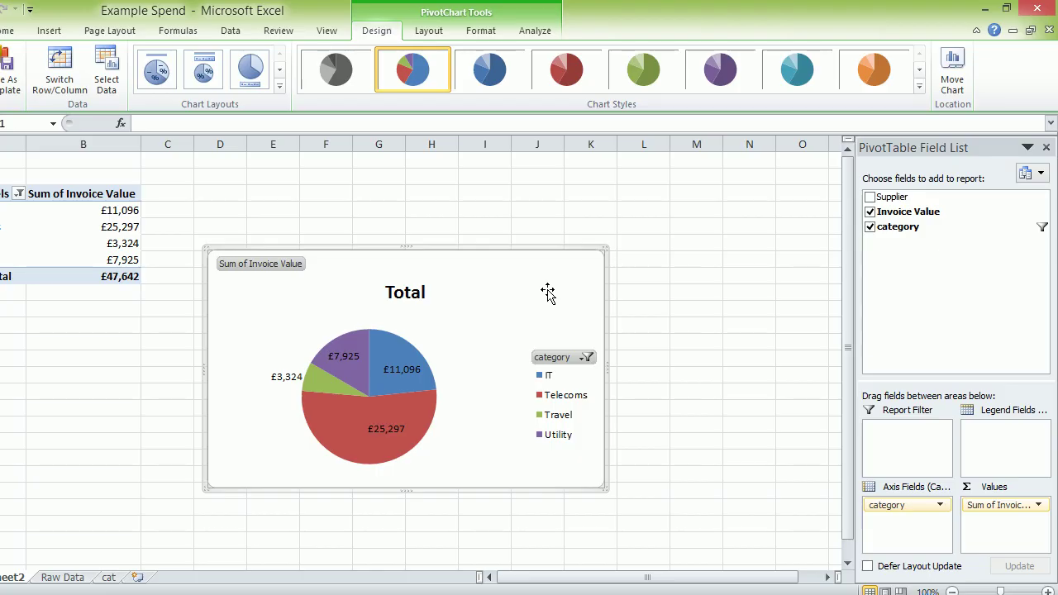
{"action": "left_click_drag", "start_coordinate": [548, 292], "coordinate": [199, 392]}
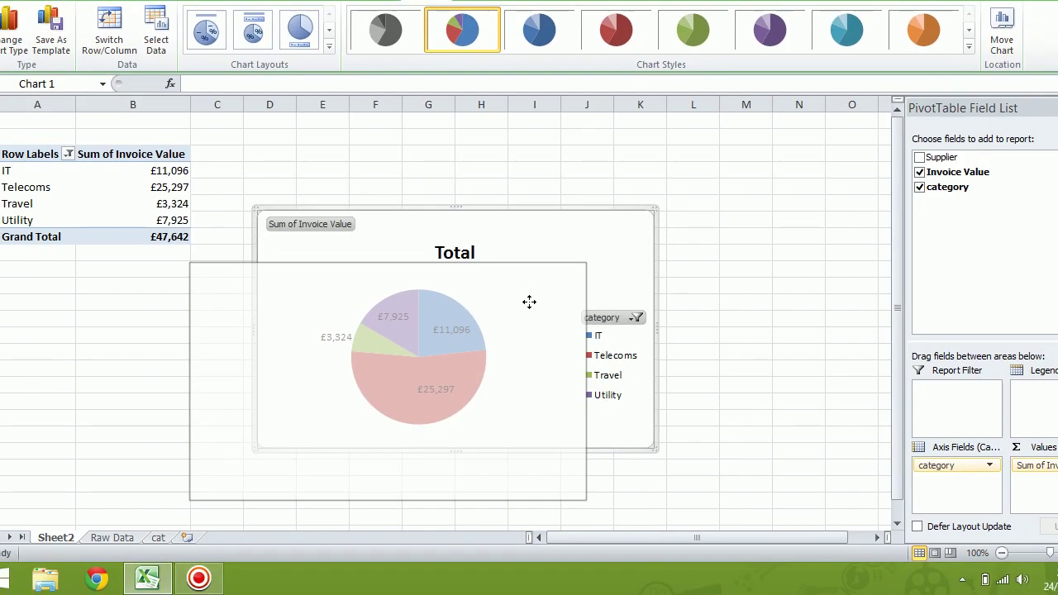
{"action": "left_click_drag", "start_coordinate": [269, 352], "coordinate": [273, 354]}
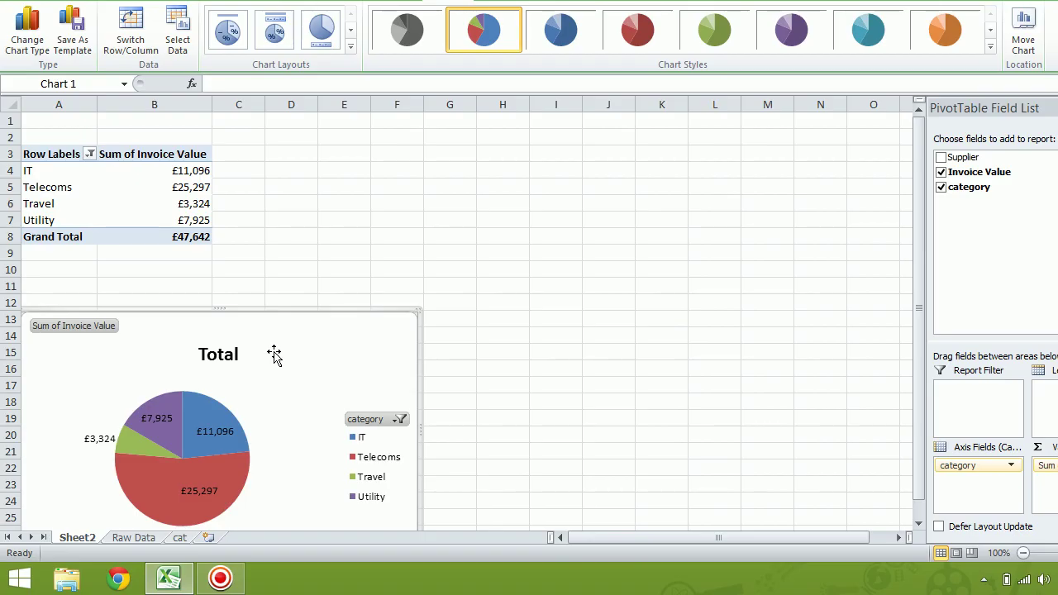
{"action": "key", "text": "Delete"}
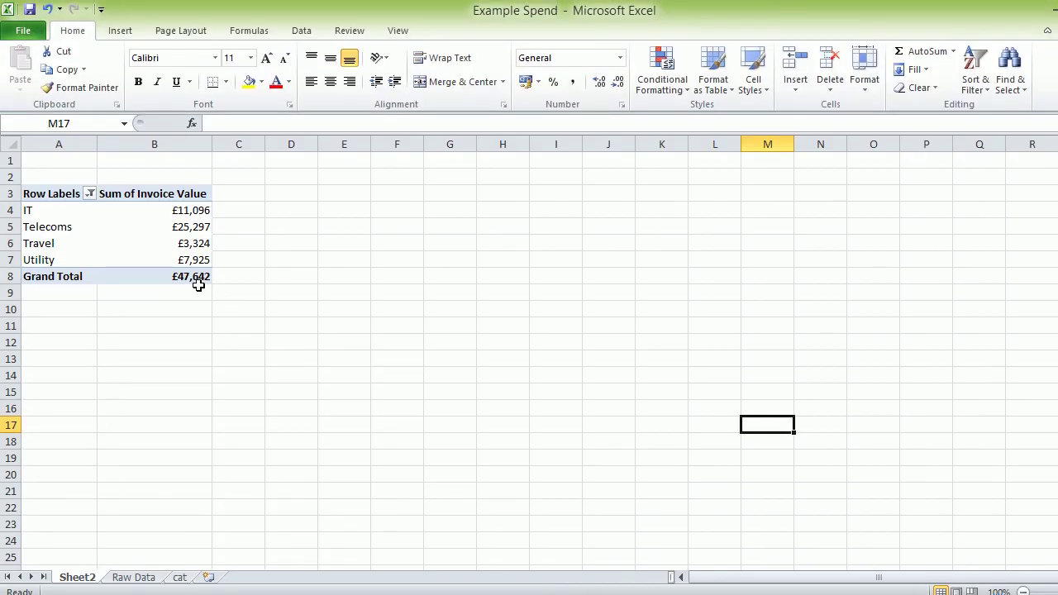
- Copy the category pivot table A3:B8 and paste it at G9
{"action": "left_click_drag", "start_coordinate": [199, 236], "coordinate": [89, 180]}
{"action": "left_click_drag", "start_coordinate": [89, 219], "coordinate": [60, 194]}
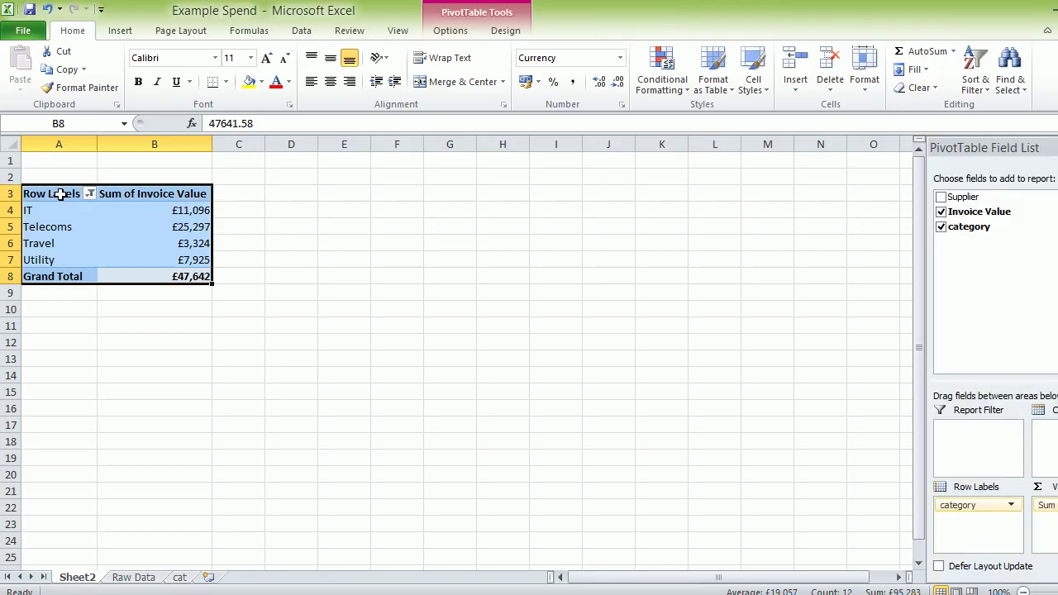
{"action": "key", "text": "ctrl+c"}
{"action": "left_click", "coordinate": [444, 292]}
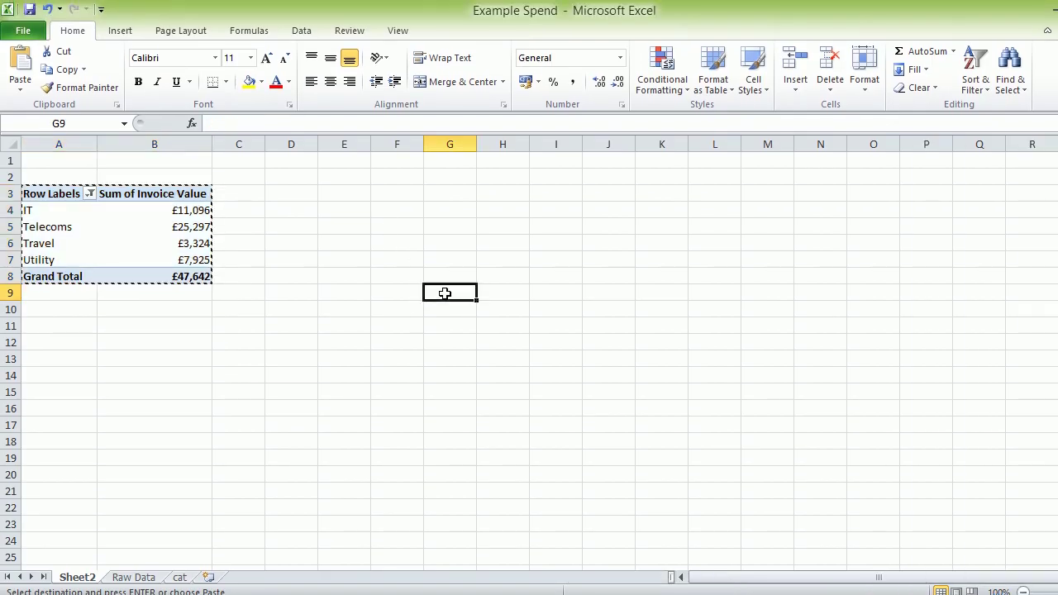
{"action": "key", "text": "ctrl+v"}
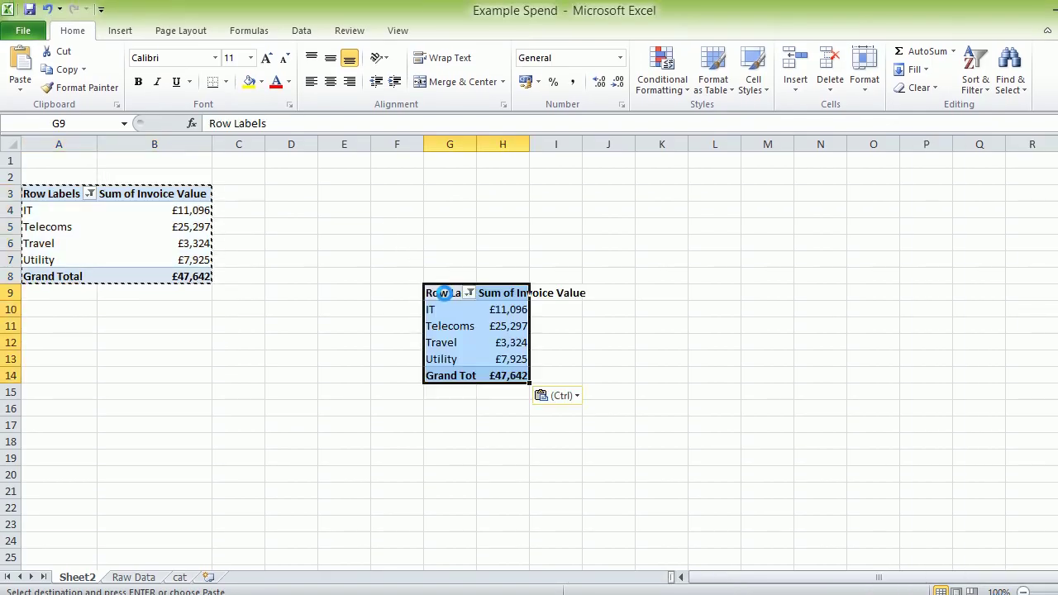
- Widen column H to fit the Sum of Invoice Value heading
{"action": "left_click_drag", "start_coordinate": [529, 142], "coordinate": [593, 160]}
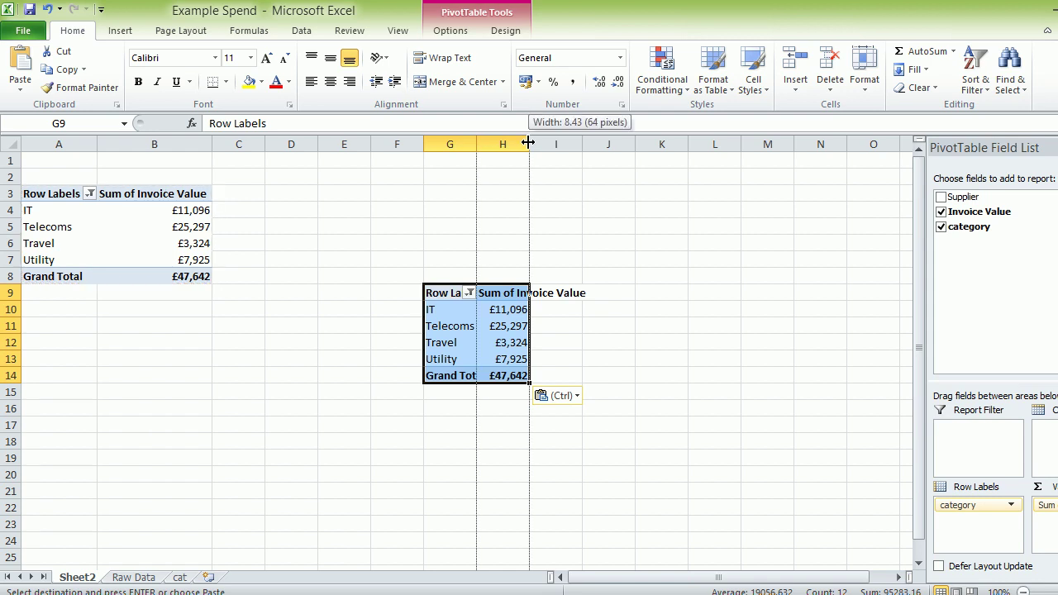
{"action": "left_click_drag", "start_coordinate": [528, 160], "coordinate": [529, 160]}
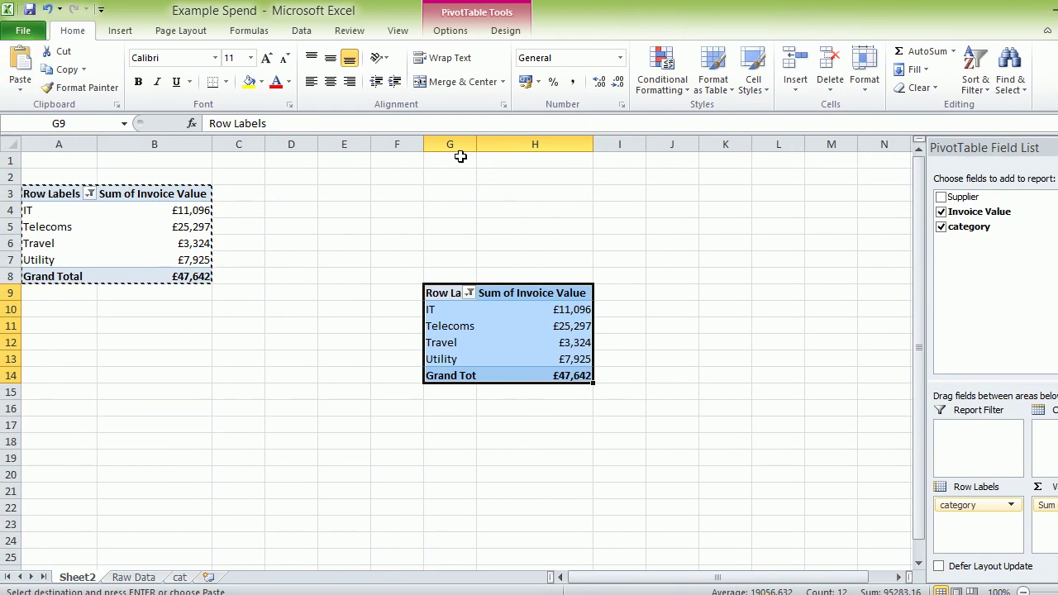
{"action": "left_click_drag", "start_coordinate": [413, 144], "coordinate": [493, 144]}
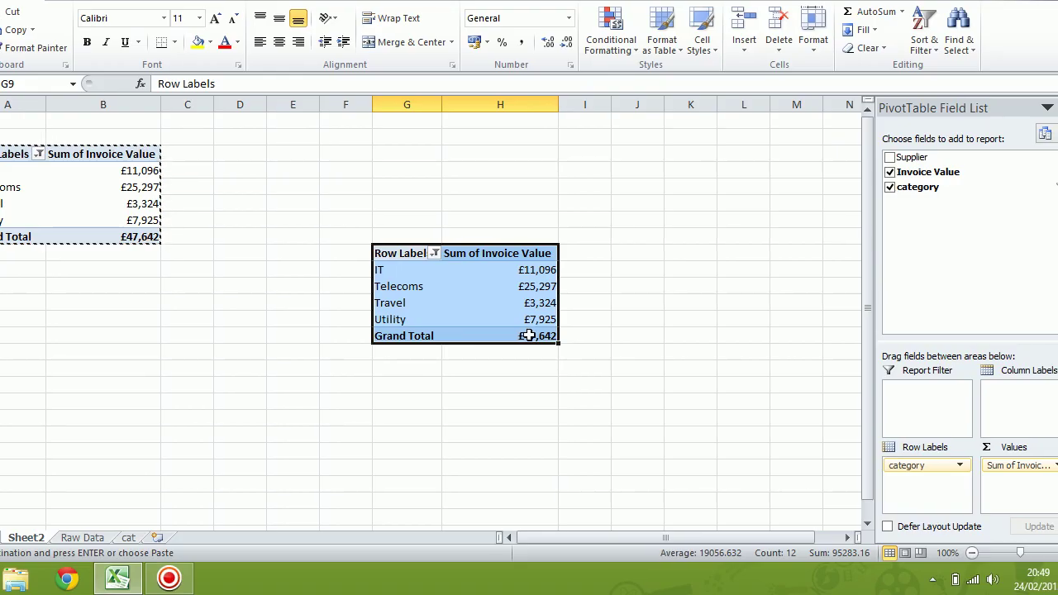
- Replace category with Supplier as the copied pivot table's row field
{"action": "left_click", "coordinate": [529, 336]}
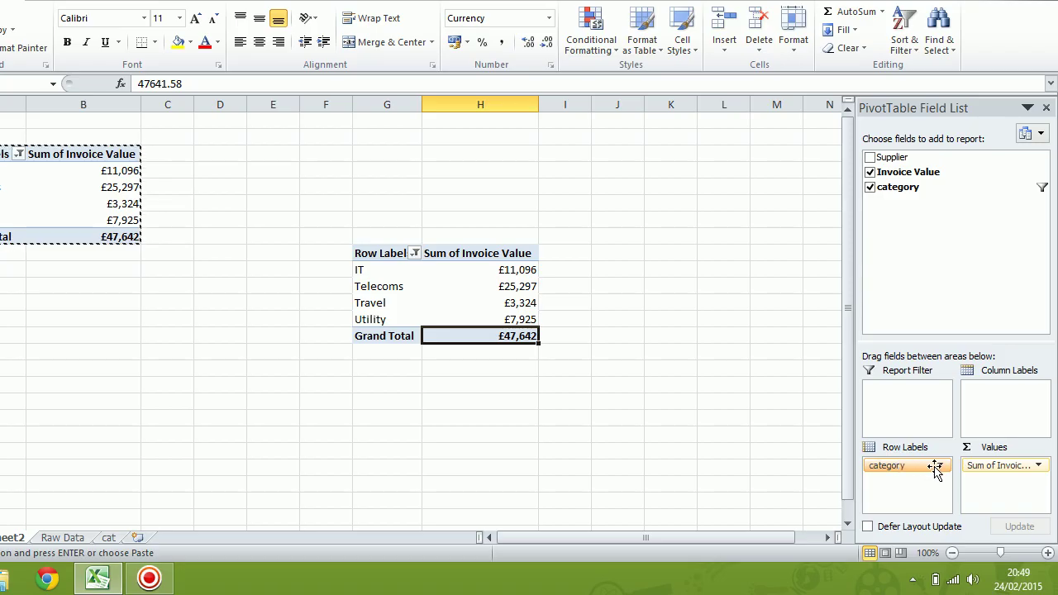
{"action": "left_click_drag", "start_coordinate": [936, 467], "coordinate": [884, 279]}
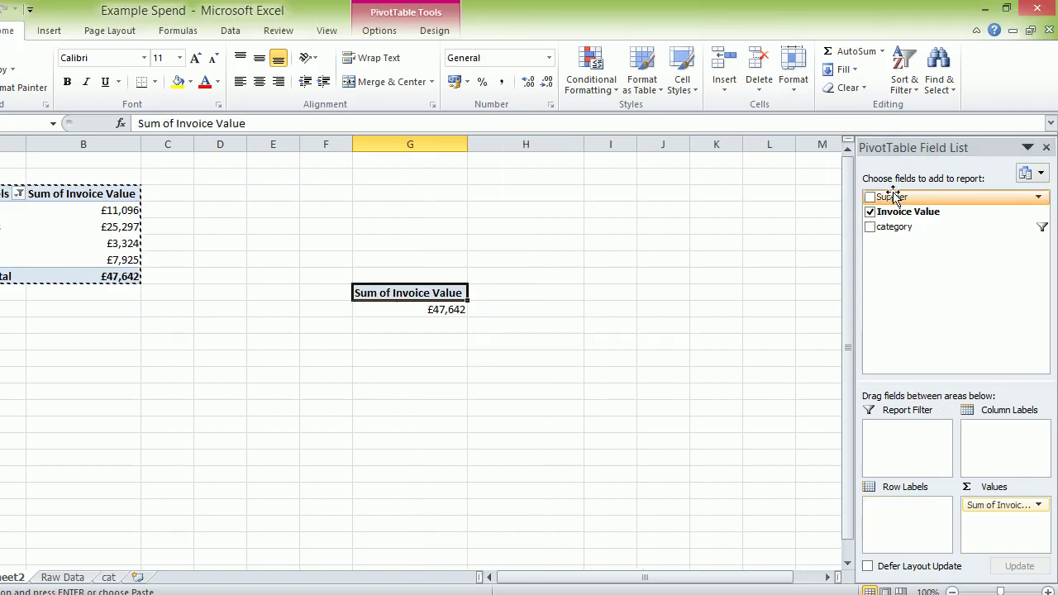
{"action": "left_click_drag", "start_coordinate": [889, 194], "coordinate": [912, 509]}
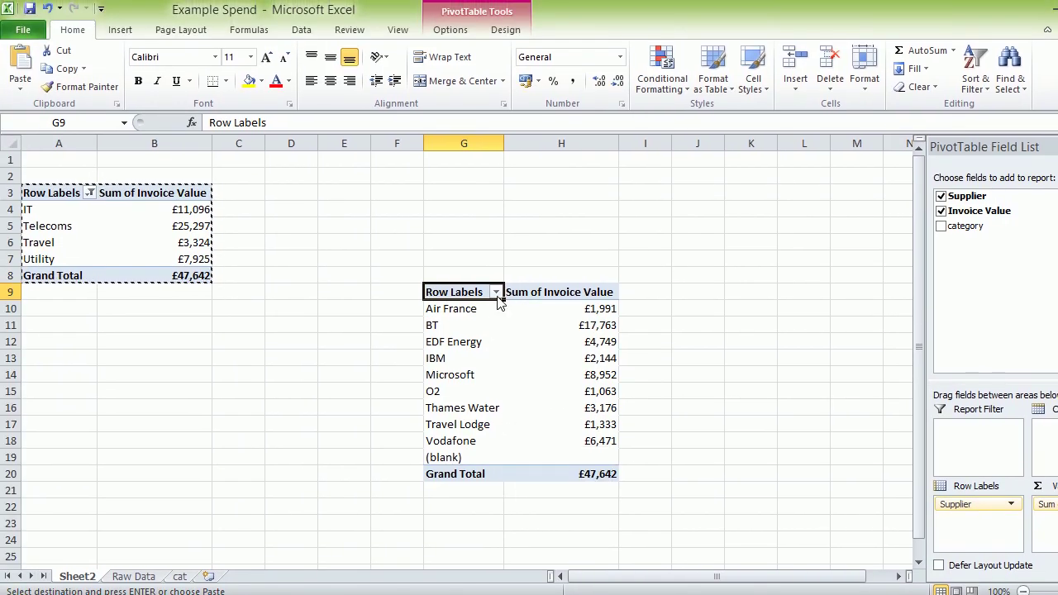
- Filter the (blank) supplier out of the row labels
{"action": "left_click", "coordinate": [496, 280]}
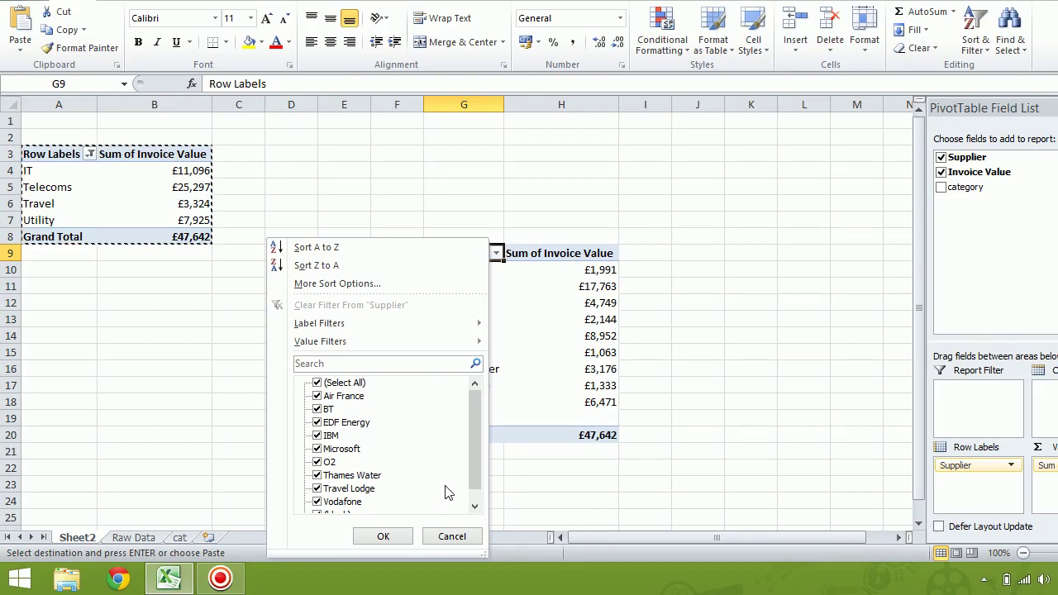
{"action": "left_click_drag", "start_coordinate": [477, 482], "coordinate": [475, 496]}
{"action": "left_click", "coordinate": [317, 502]}
{"action": "left_click", "coordinate": [379, 537]}
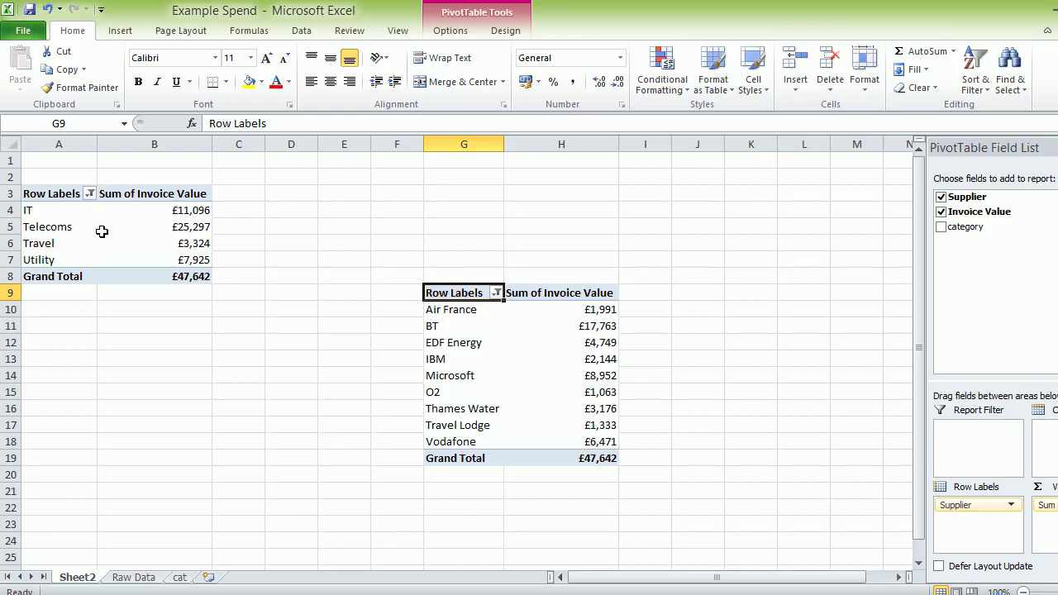
- Drill into the £25,297 Telecoms total to list its nine invoices on Sheet3
{"action": "mouse_move", "coordinate": [145, 230]}
{"action": "mouse_move", "coordinate": [196, 225]}
{"action": "double_click", "coordinate": [190, 227]}
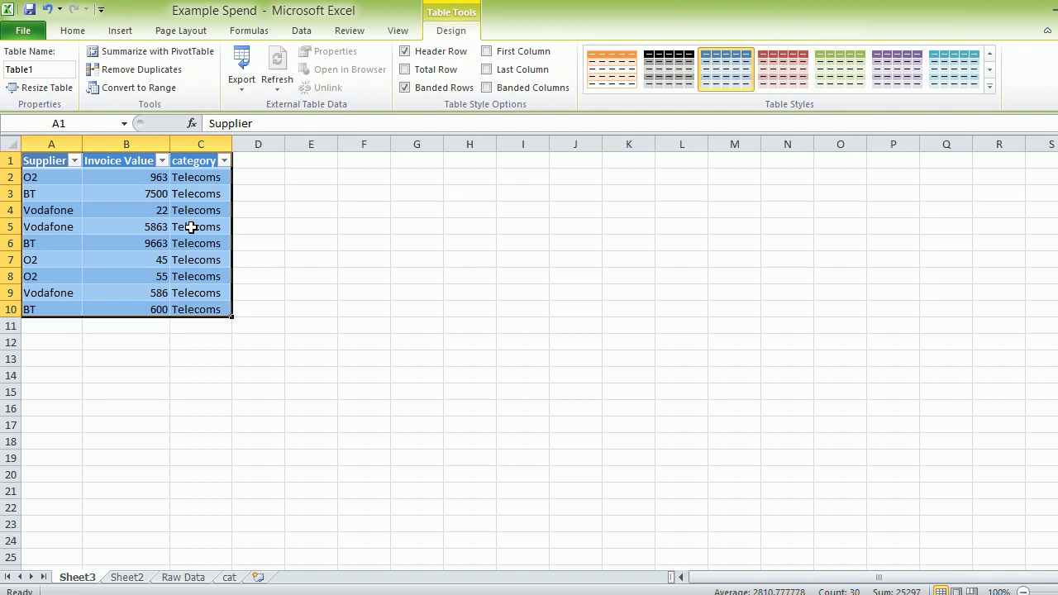